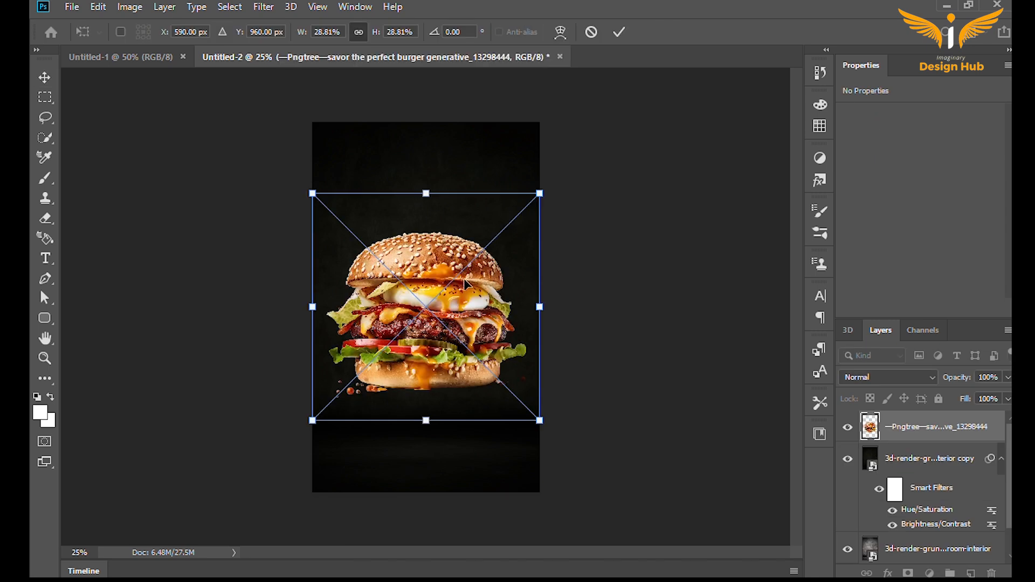
# Position the placed burger image in the lower half of the canvas and commit its placement
pyautogui.moveTo(461, 293); pyautogui.dragTo(455, 335)
pyautogui.moveTo(445, 372); pyautogui.dragTo(446, 367)
pyautogui.press('Return')
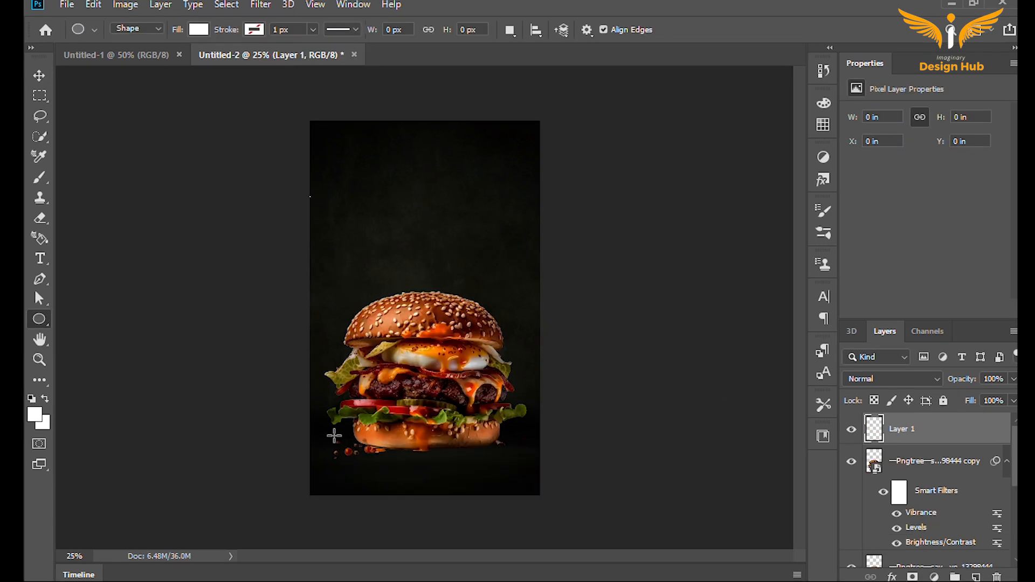
# Draw a white ellipse about 932 × 156 px under the burger and soften it as a smart object with Gaussian Blur
pyautogui.moveTo(334, 436); pyautogui.dragTo(516, 465)
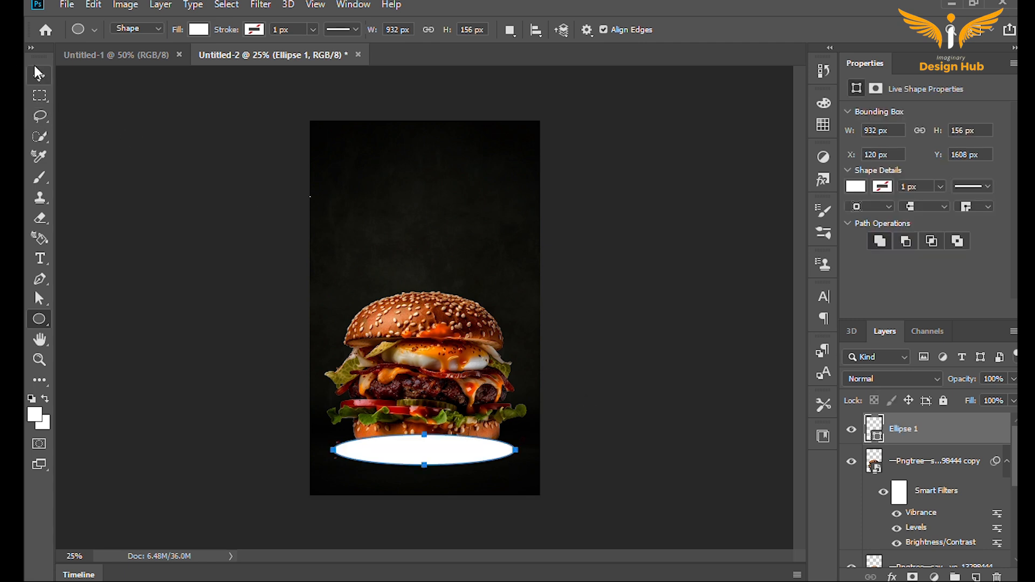
pyautogui.click(39, 76)
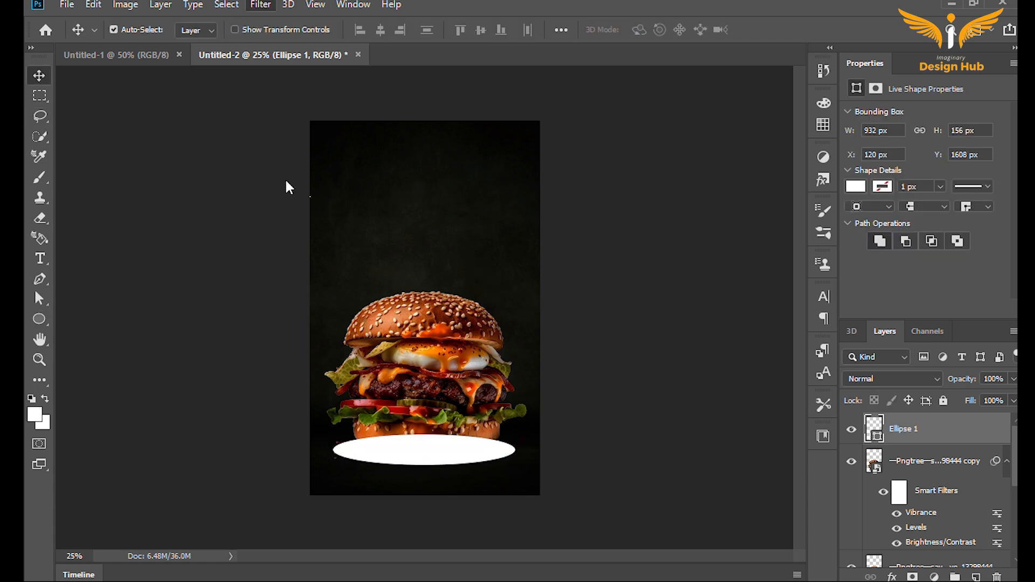
pyautogui.click(483, 261)
pyautogui.click(493, 218)
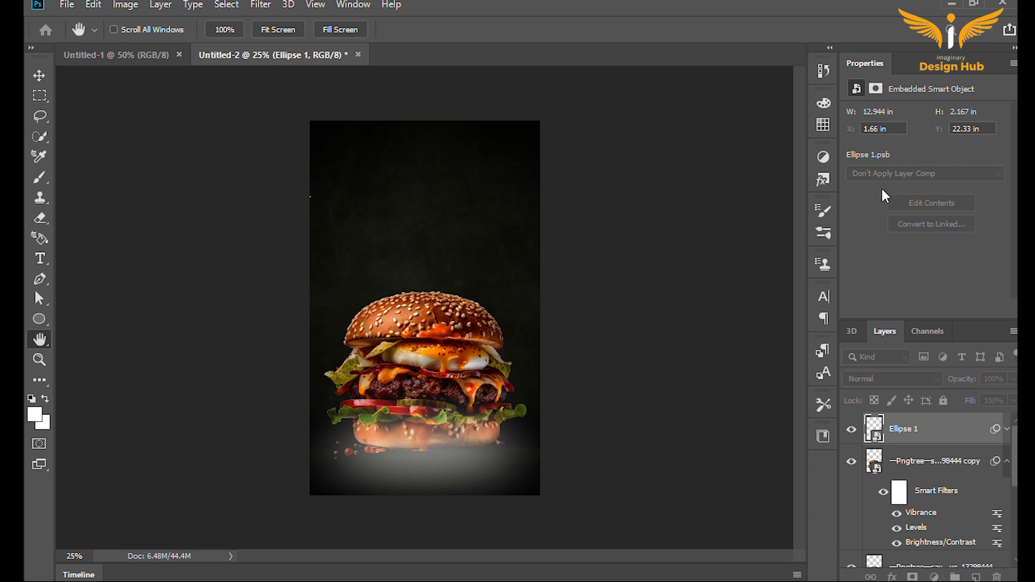
# Move the blurred white ellipse layer beneath the burger layers and set it to Screen blending at 50% opacity
pyautogui.moveTo(919, 433); pyautogui.dragTo(911, 480)
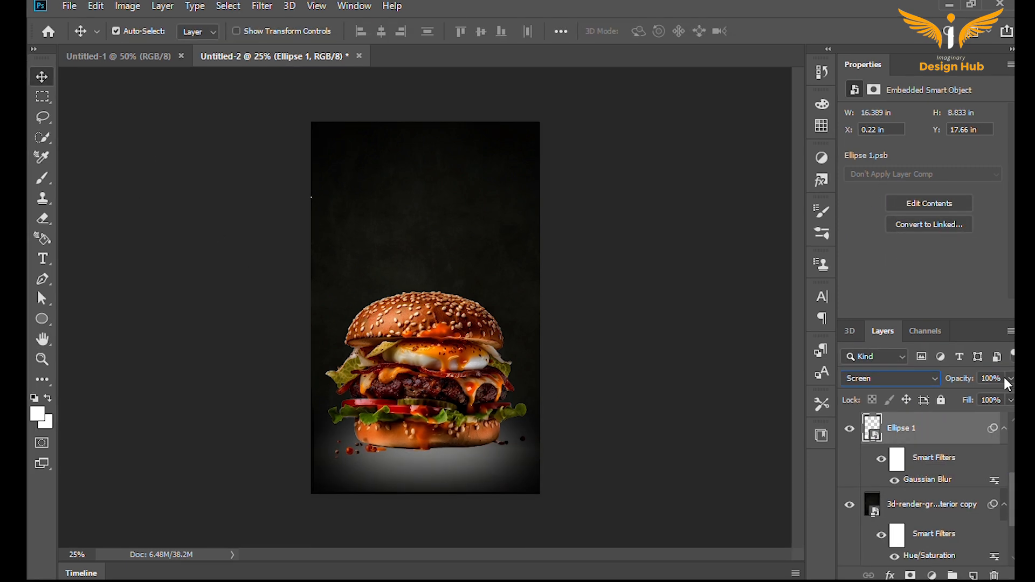
pyautogui.moveTo(1004, 375); pyautogui.dragTo(966, 392)
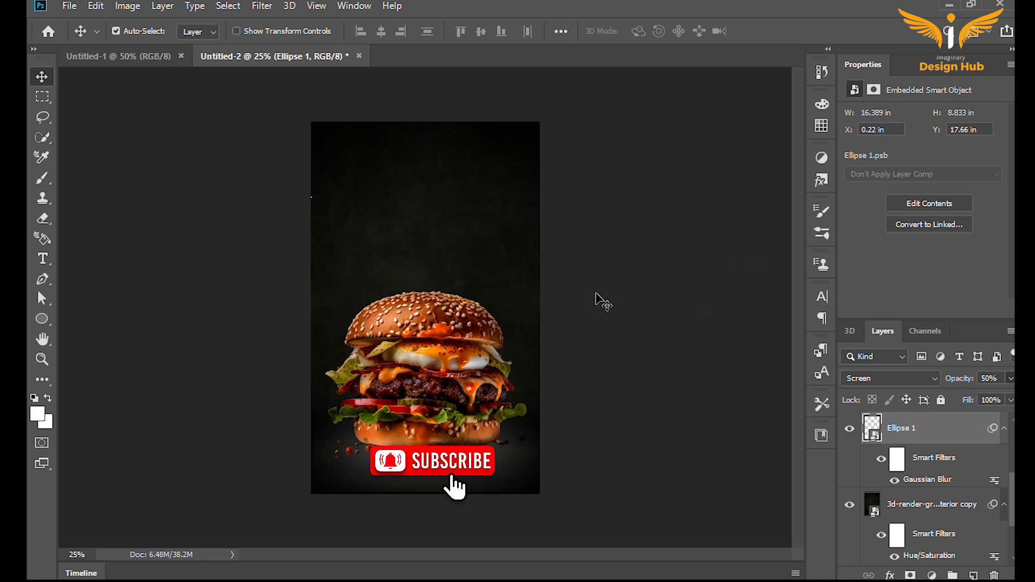
# Draw a black-filled ellipse about 872 × 52 px at the burger's base and soften it as a smart object with Gaussian Blur
pyautogui.click(144, 262)
pyautogui.click(42, 319)
pyautogui.moveTo(337, 439); pyautogui.dragTo(507, 447)
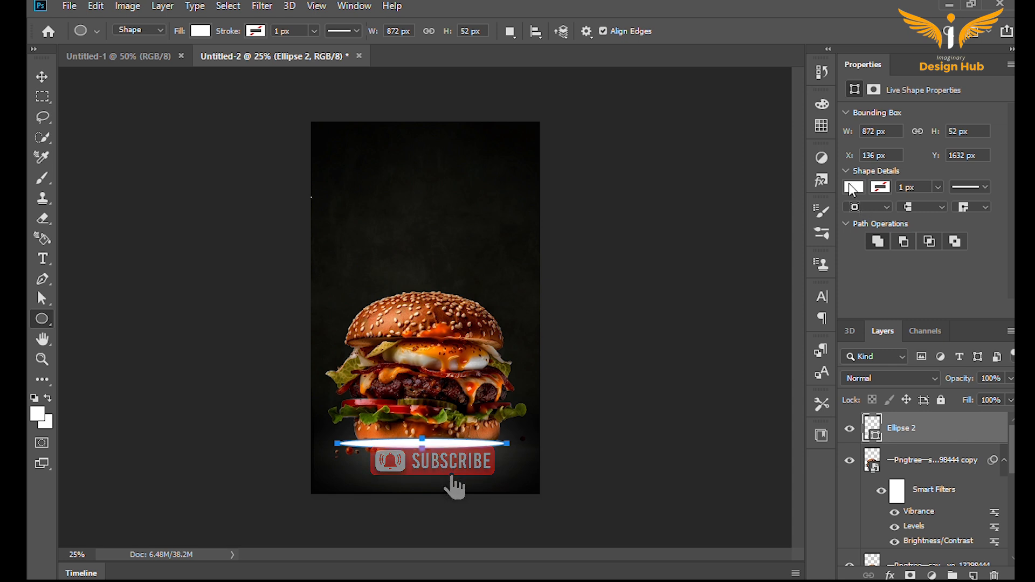
pyautogui.click(40, 76)
pyautogui.click(261, 6)
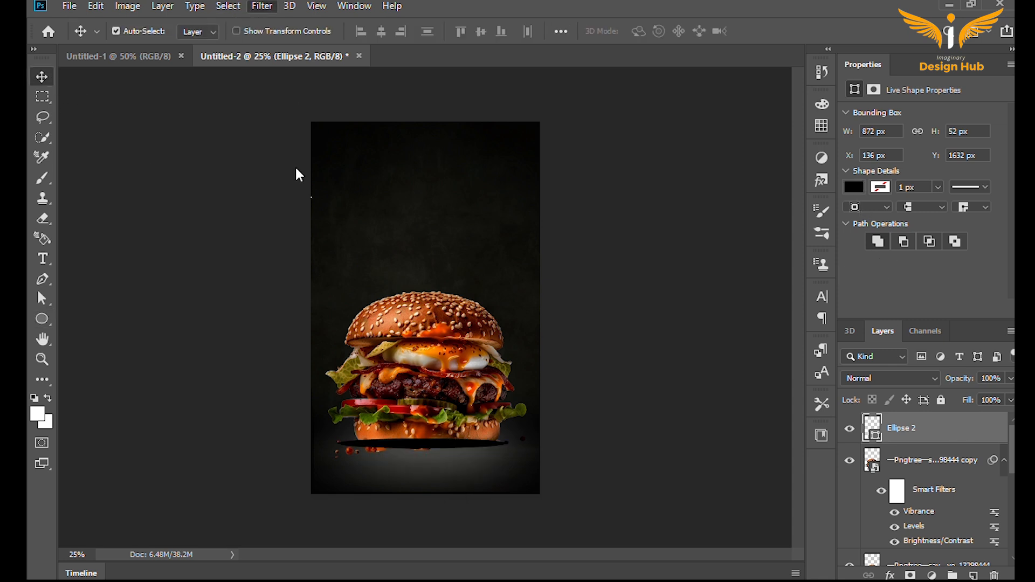
pyautogui.click(485, 231)
pyautogui.click(507, 237)
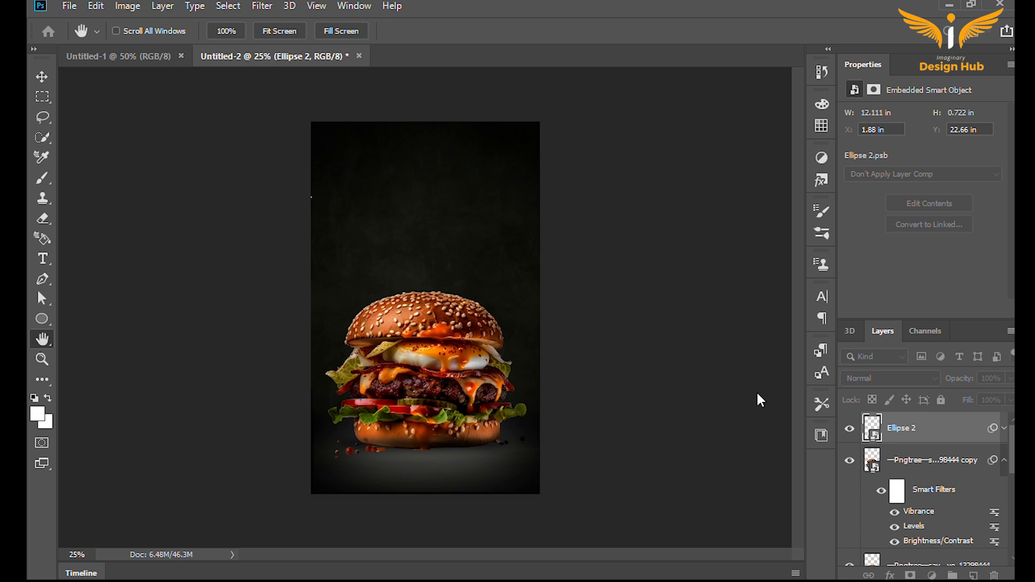
# Move the blurred black ellipse layer beneath the burger layers and nudge the shadow slightly down and to the right
pyautogui.moveTo(901, 429); pyautogui.dragTo(913, 455)
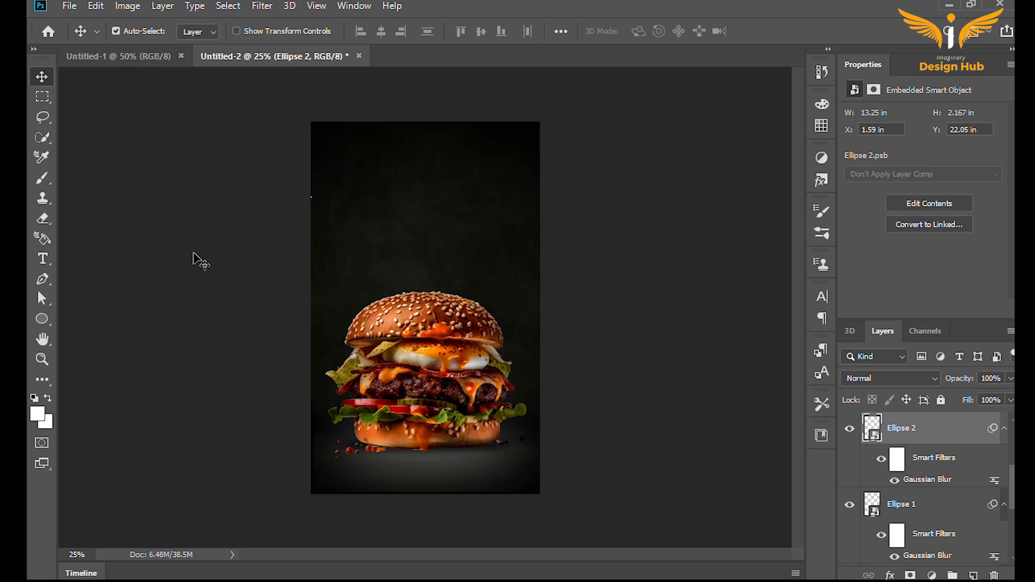
pyautogui.press('Down')
pyautogui.press('Down')
pyautogui.press('Down')
pyautogui.press('Right')
pyautogui.click(99, 124)
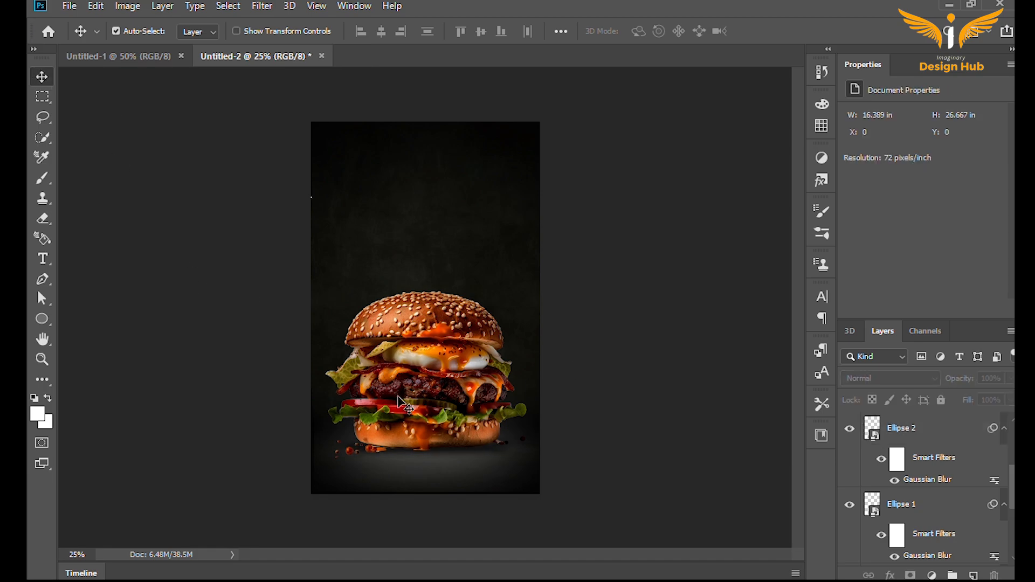
# Examine the bottom bun and its contact shadow up close, and check the whole composition
pyautogui.press('z')
pyautogui.click(446, 430)
pyautogui.click(471, 484)
pyautogui.click(471, 484)
pyautogui.tripleClick(471, 484)
pyautogui.click(471, 484)
pyautogui.press('v')
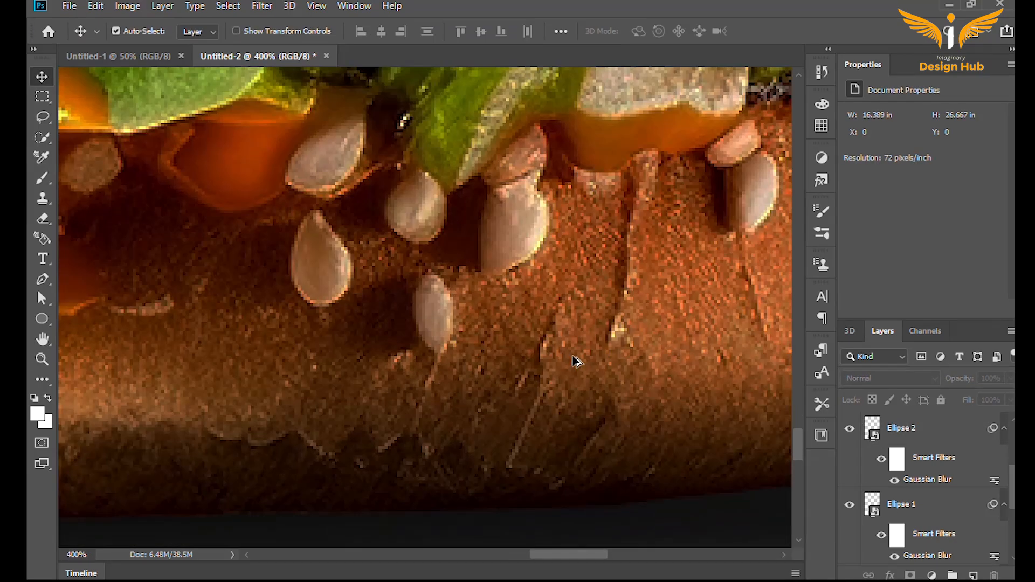
pyautogui.click(575, 362)
pyautogui.press('z')
pyautogui.keyDown('alt'); pyautogui.click(550, 349); pyautogui.keyUp('alt')
pyautogui.keyDown('alt'); pyautogui.click(544, 339); pyautogui.keyUp('alt')
pyautogui.keyDown('alt'); pyautogui.click(528, 307); pyautogui.keyUp('alt')
pyautogui.keyDown('alt'); pyautogui.click(493, 253); pyautogui.keyUp('alt')
pyautogui.moveTo(453, 255); pyautogui.dragTo(471, 325)
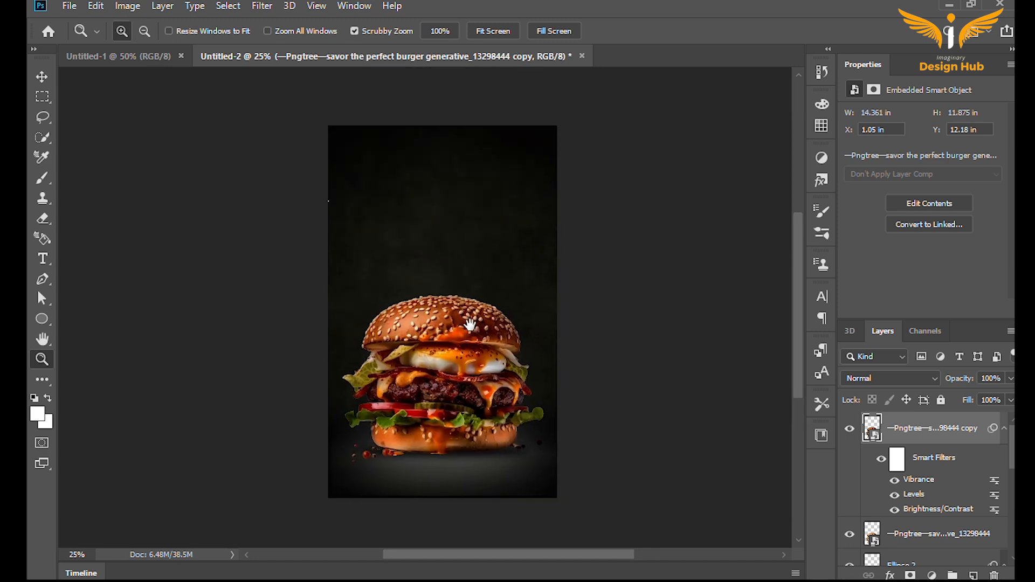
pyautogui.press('v')
pyautogui.scroll(1, 455, 327)
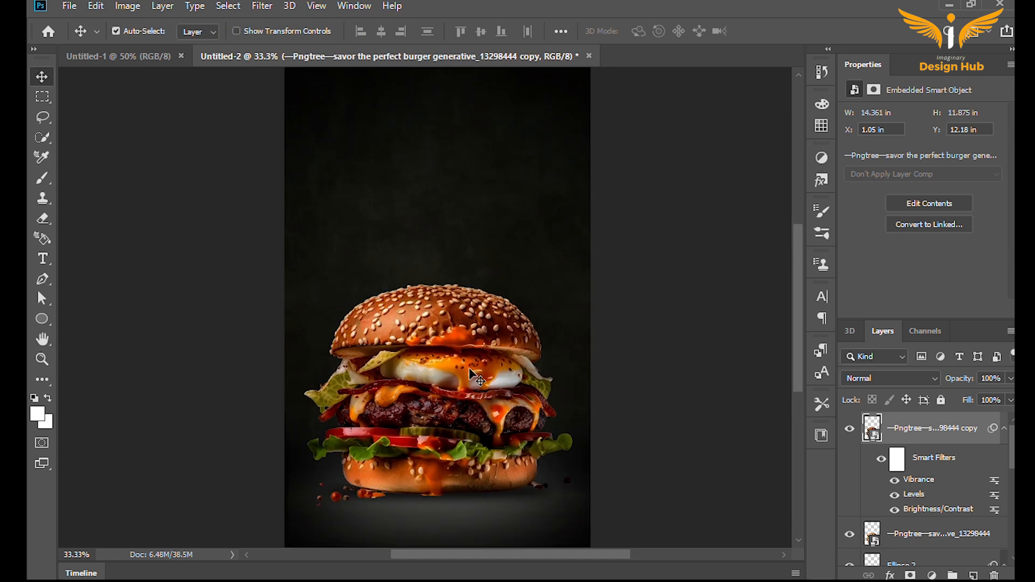
# Add the white text "Super" in the empty area above the burger
pyautogui.moveTo(452, 215); pyautogui.dragTo(397, 320)
pyautogui.keyDown('ctrl'); pyautogui.click(402, 277); pyautogui.keyUp('ctrl')
pyautogui.click(33, 259)
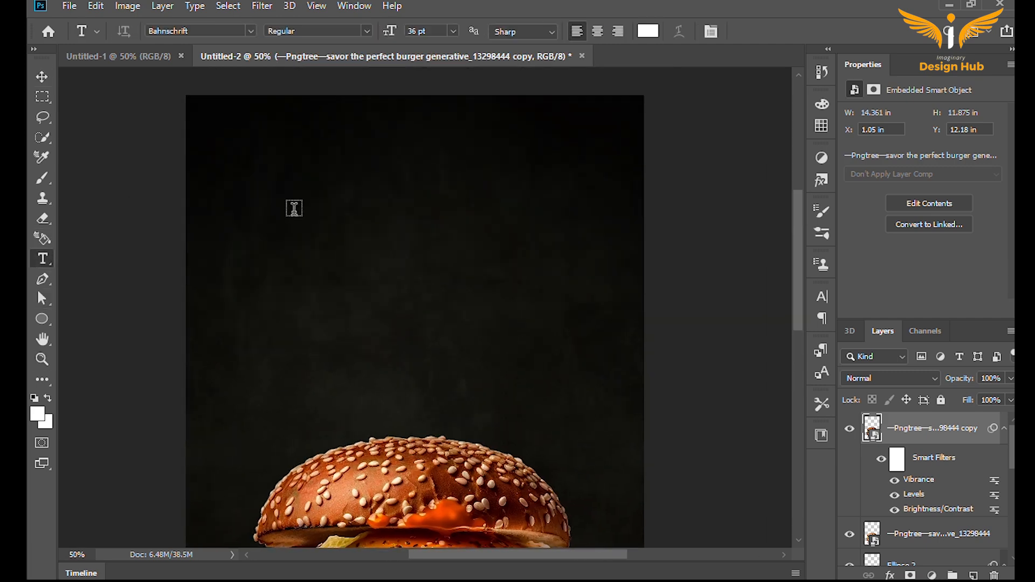
pyautogui.click(286, 189)
pyautogui.press('BackSpace')
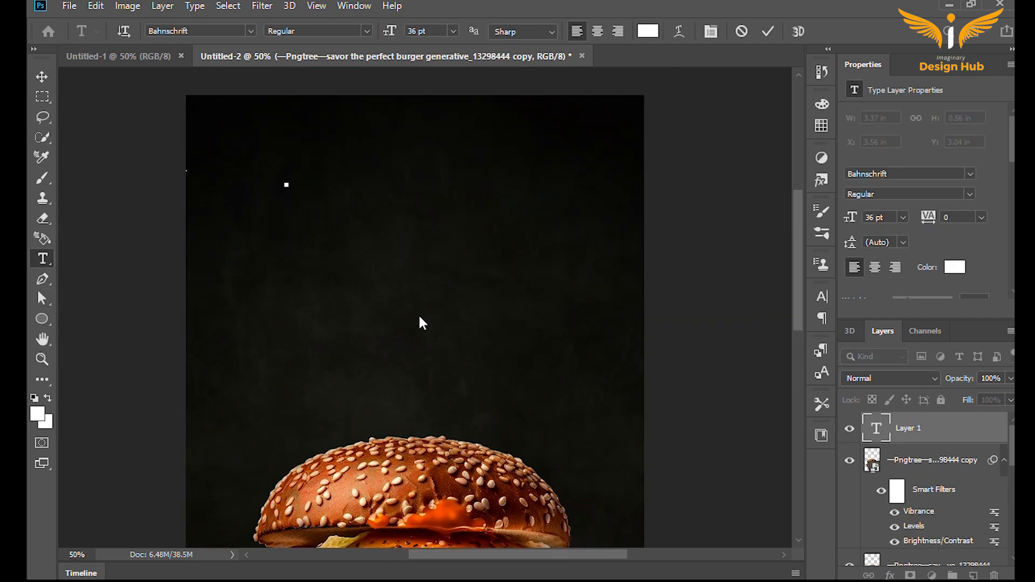
pyautogui.click(422, 323)
pyautogui.press('BackSpace')
pyautogui.write('Super')
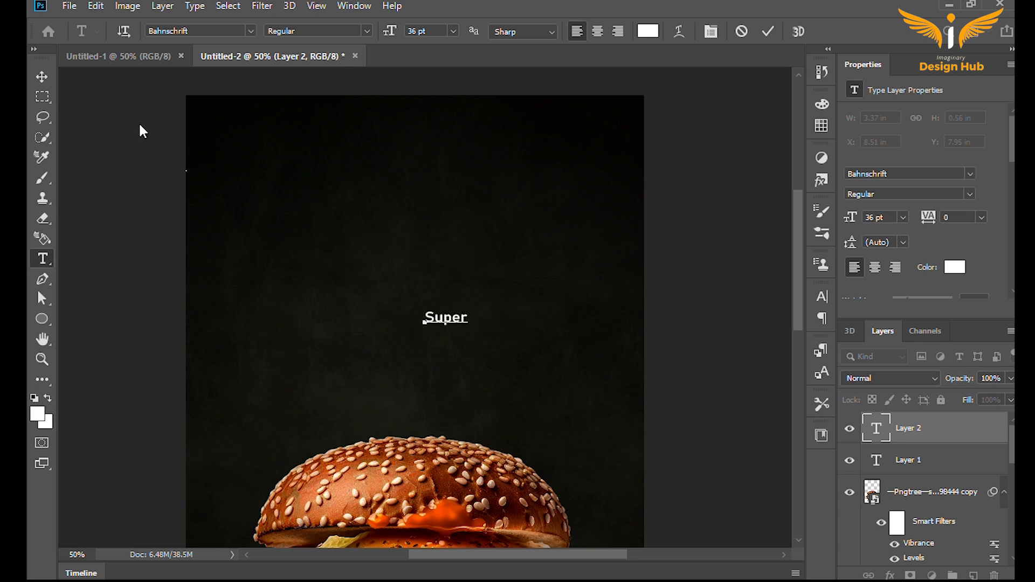
pyautogui.hotkey('ctrl', 'Return')
pyautogui.press('v')
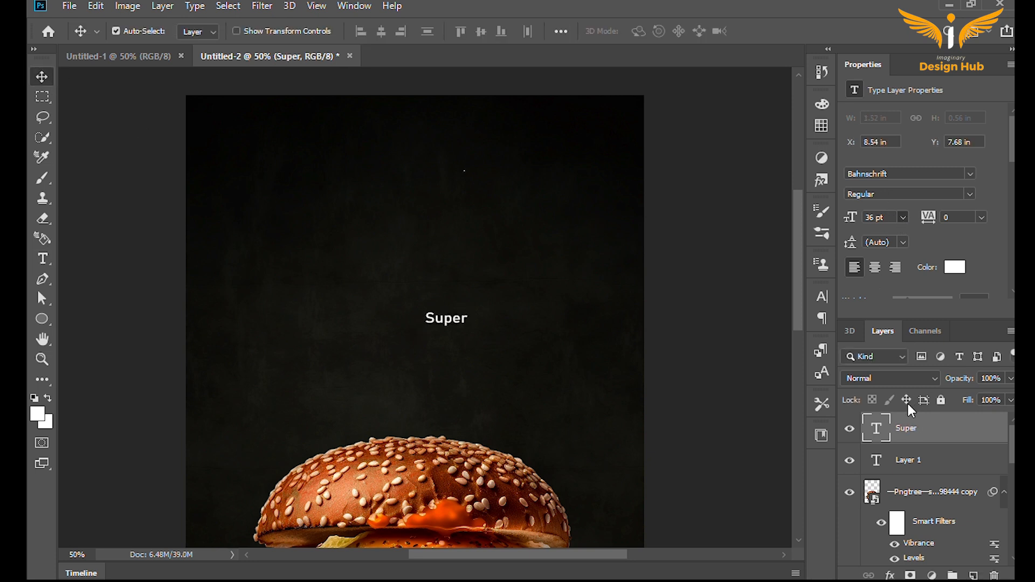
# Enlarge the "Super" text to 180 pt and move it to the upper middle of the canvas
pyautogui.click(907, 404)
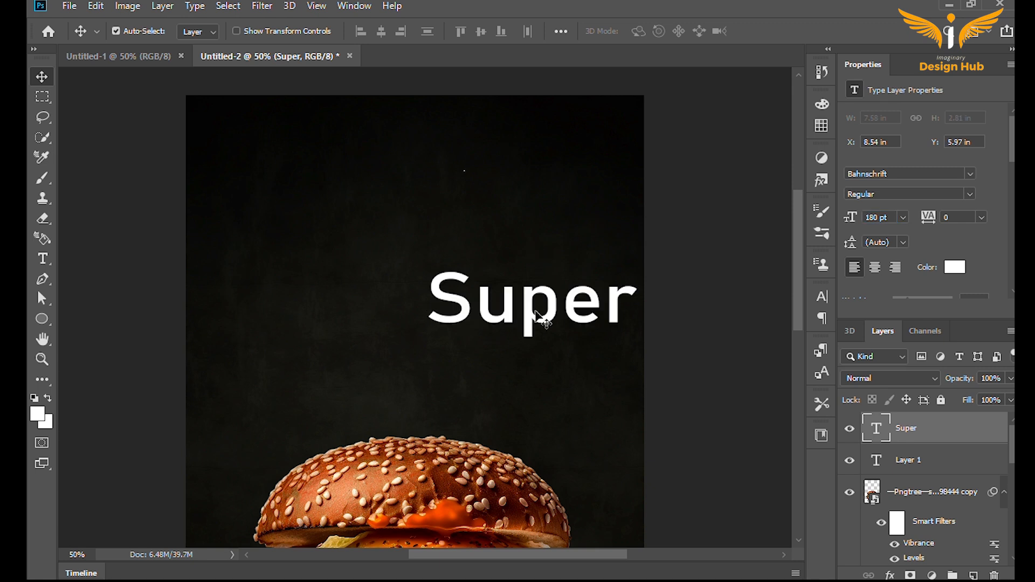
pyautogui.moveTo(535, 311); pyautogui.dragTo(434, 298)
# Set the font of the "Super" text to Night December
pyautogui.click(895, 177)
pyautogui.write('Nigh')
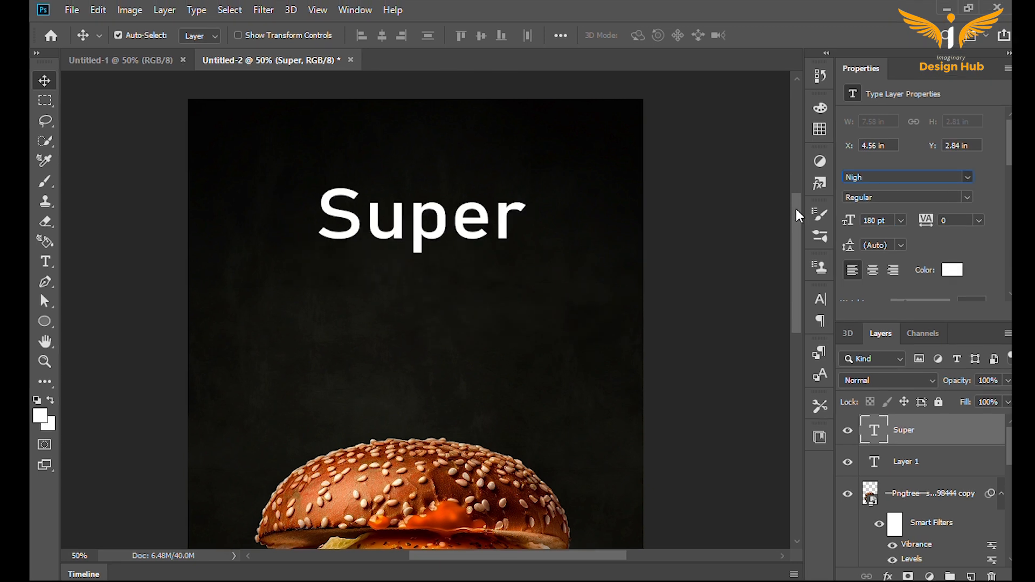
pyautogui.press('Return')
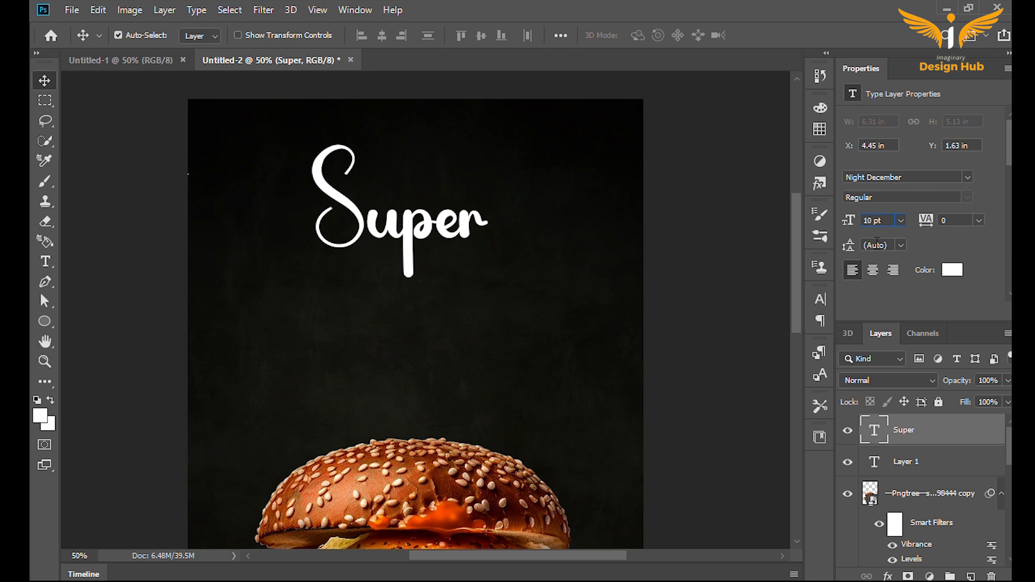
# Reduce the "Super" text to 110 pt and move it slightly higher on the canvas
pyautogui.click(401, 215)
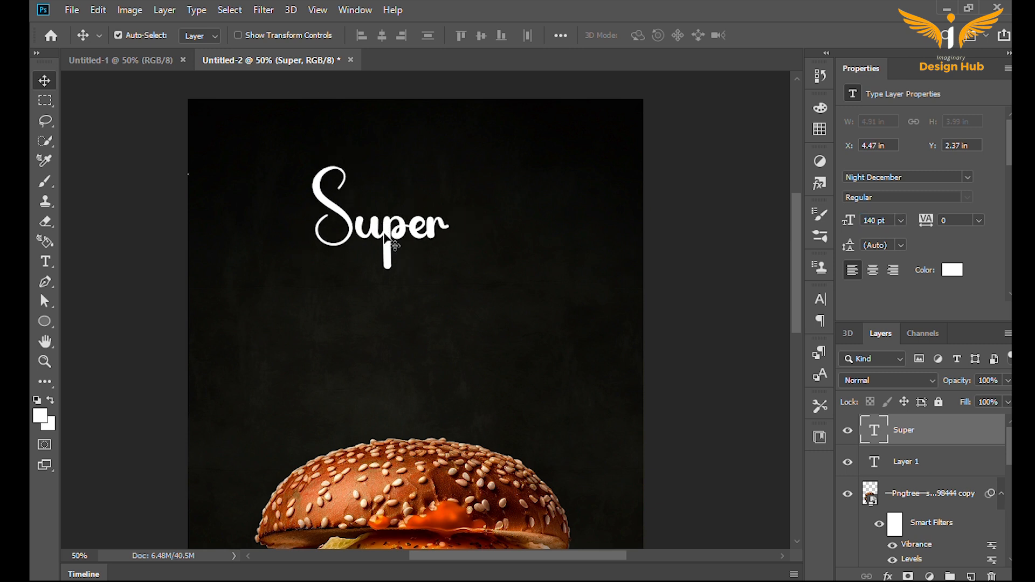
pyautogui.moveTo(387, 237); pyautogui.dragTo(386, 215)
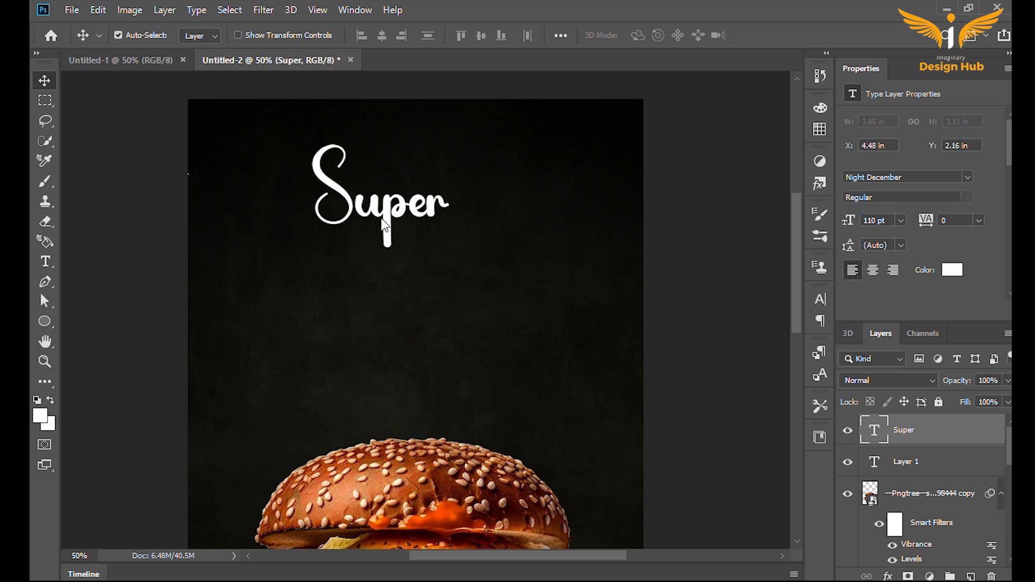
pyautogui.click(361, 214)
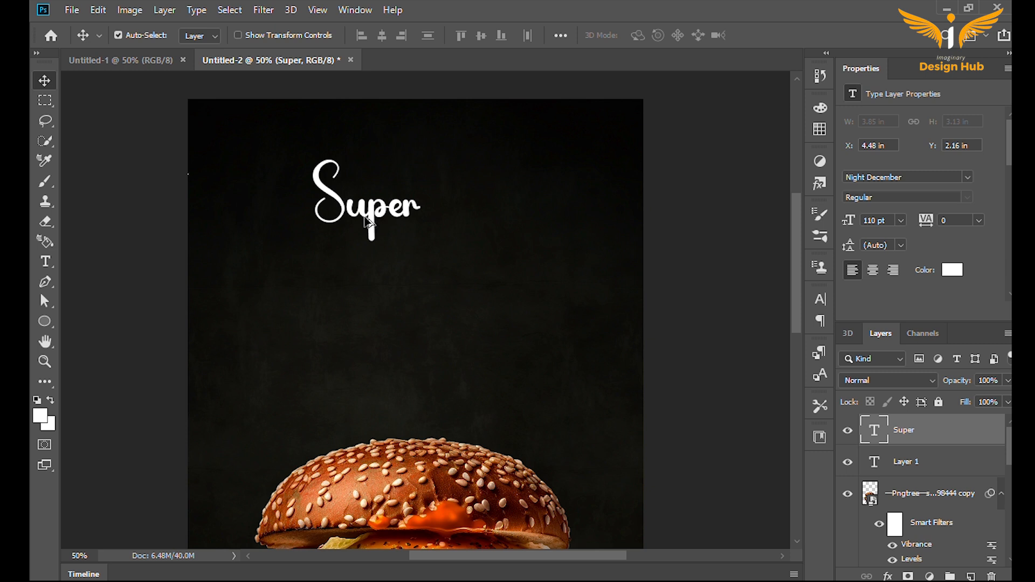
# Duplicate the "Super" text directly below itself and change the copy's wording to "Delicious"
pyautogui.moveTo(365, 221); pyautogui.dragTo(381, 288)
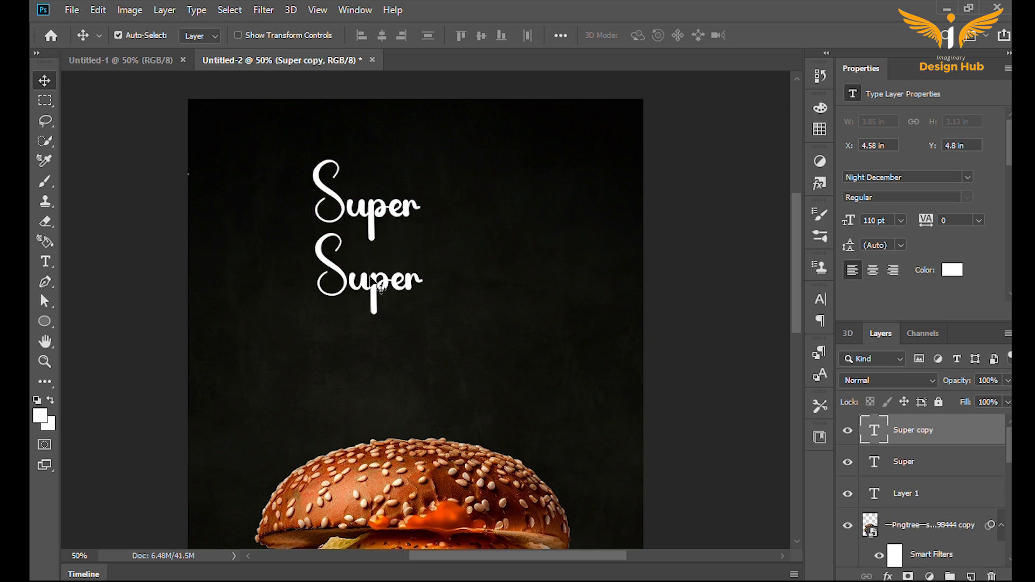
pyautogui.doubleClick(381, 288)
pyautogui.write('Delicious')
pyautogui.click(647, 330)
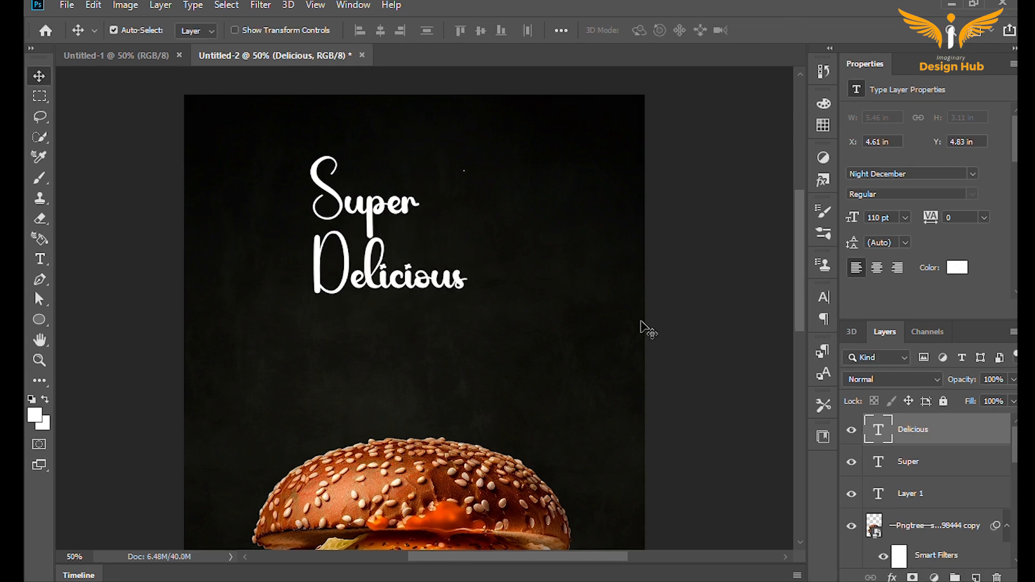
# Set the font of the "Delicious" text to Balbeer
pyautogui.click(909, 174)
pyautogui.write('Balbeer')
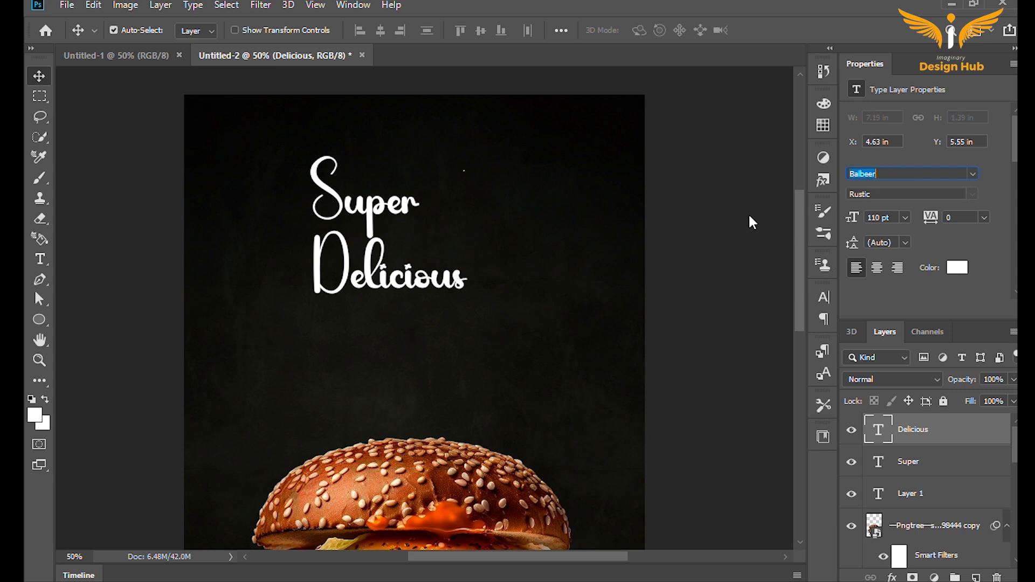
pyautogui.press('Return')
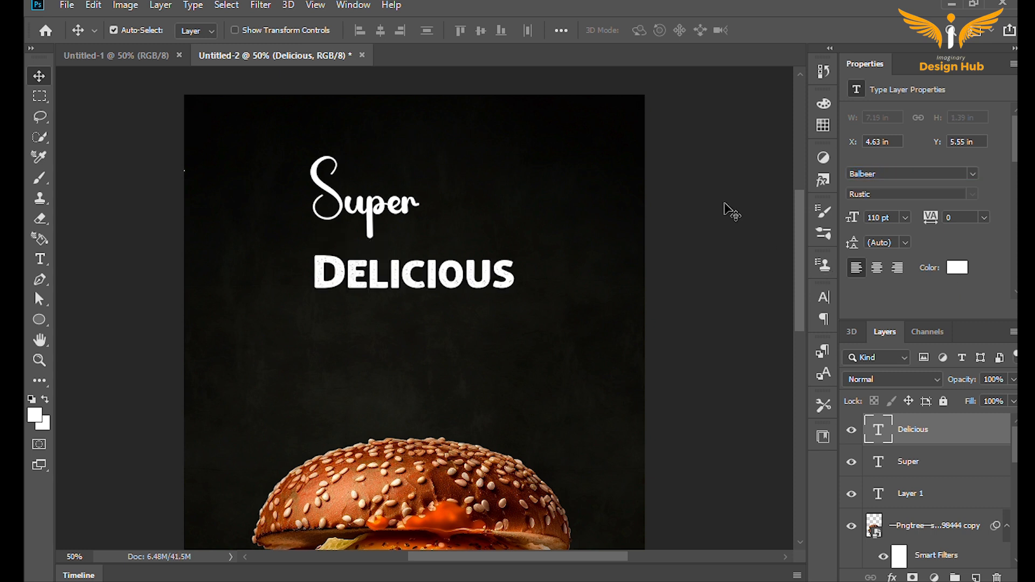
# Arrange "Super" and "Delicious" side by side on one line, nudging "Super" right to tighten the gap
pyautogui.moveTo(398, 286); pyautogui.dragTo(323, 211)
pyautogui.moveTo(434, 207); pyautogui.dragTo(356, 207)
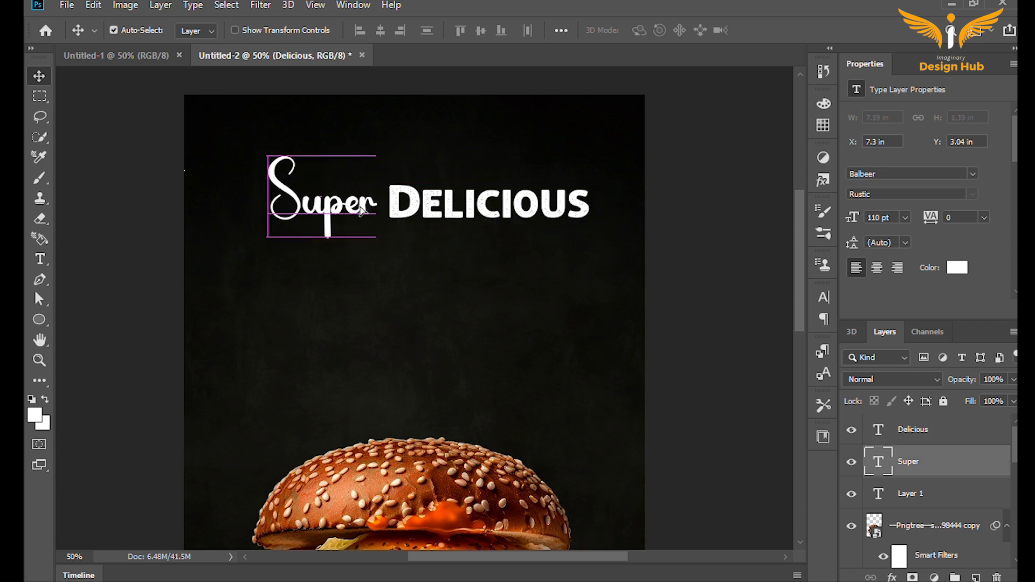
pyautogui.press('Right')
pyautogui.press('Right')
pyautogui.press('Right')
pyautogui.press('Right')
pyautogui.press('Right')
pyautogui.press('Right')
pyautogui.press('Right')
pyautogui.press('Right')
pyautogui.press('Right')
pyautogui.press('Right')
pyautogui.press('Right')
pyautogui.press('Right')
pyautogui.press('Right')
pyautogui.press('Right')
pyautogui.press('Right')
pyautogui.press('Right')
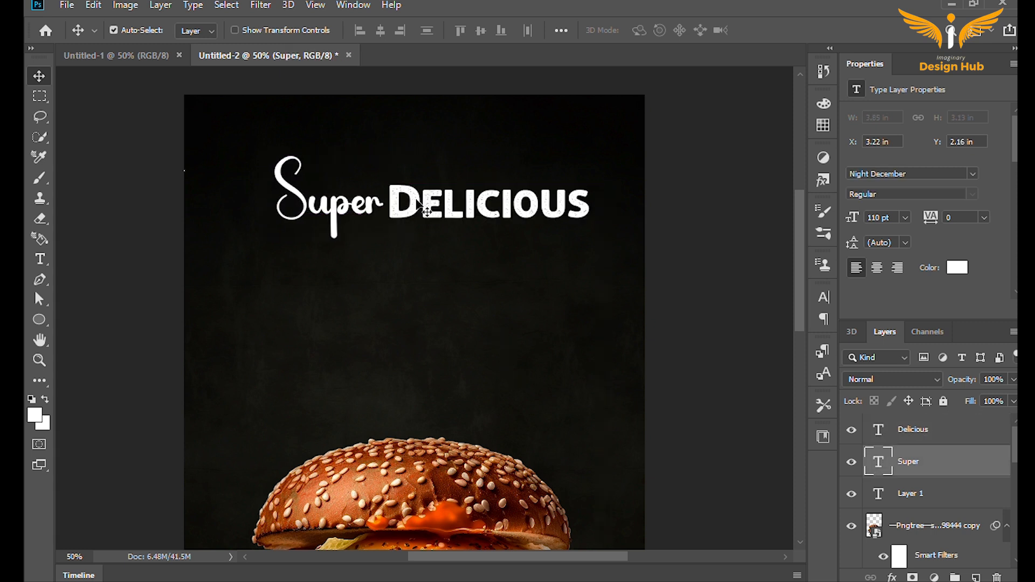
# Duplicate the "Delicious" text below the headline and change the copy's wording to "Burger"
pyautogui.moveTo(426, 210); pyautogui.dragTo(372, 291)
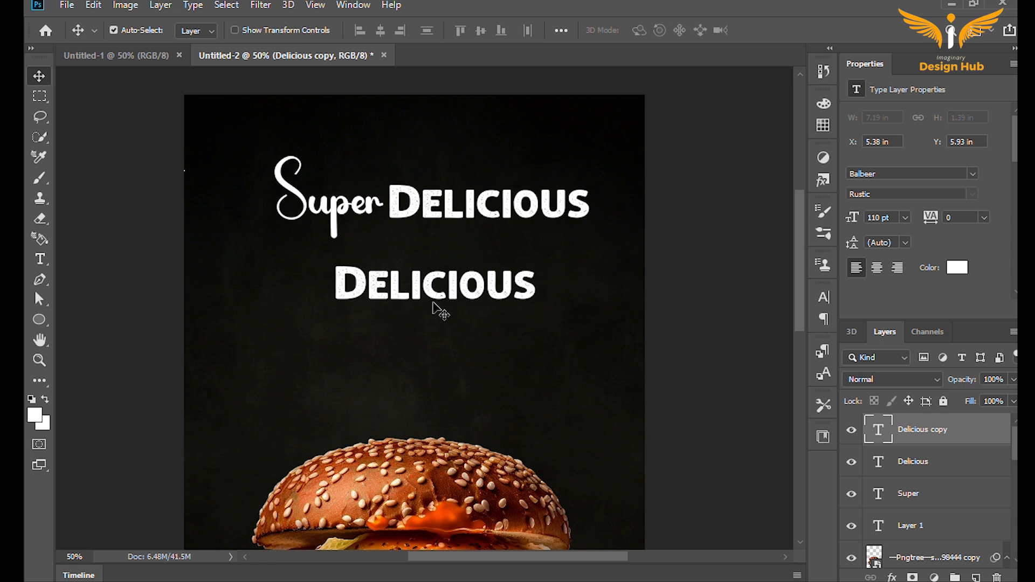
pyautogui.press('t')
pyautogui.doubleClick(523, 291)
pyautogui.press('BackSpace')
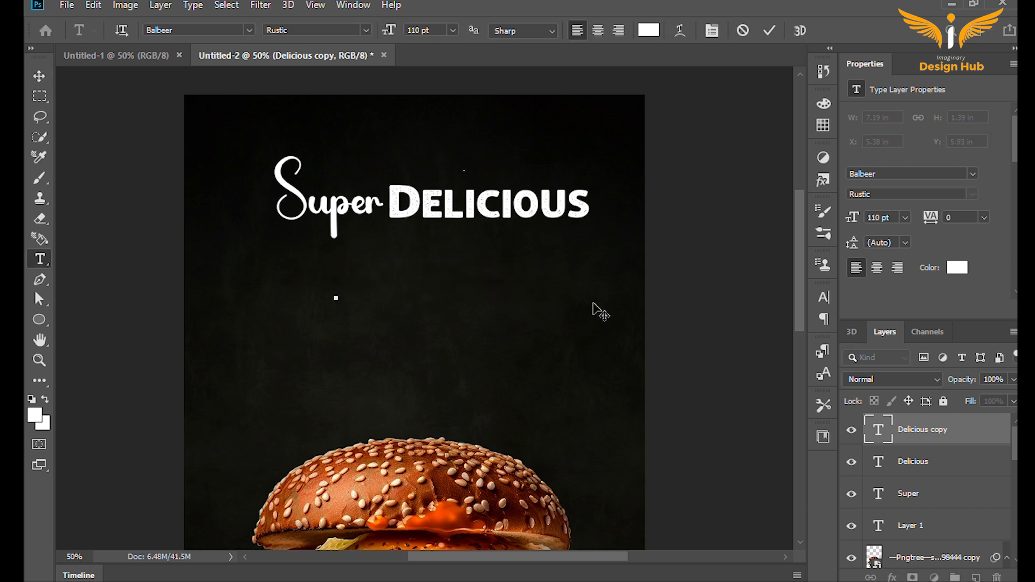
pyautogui.write('B')
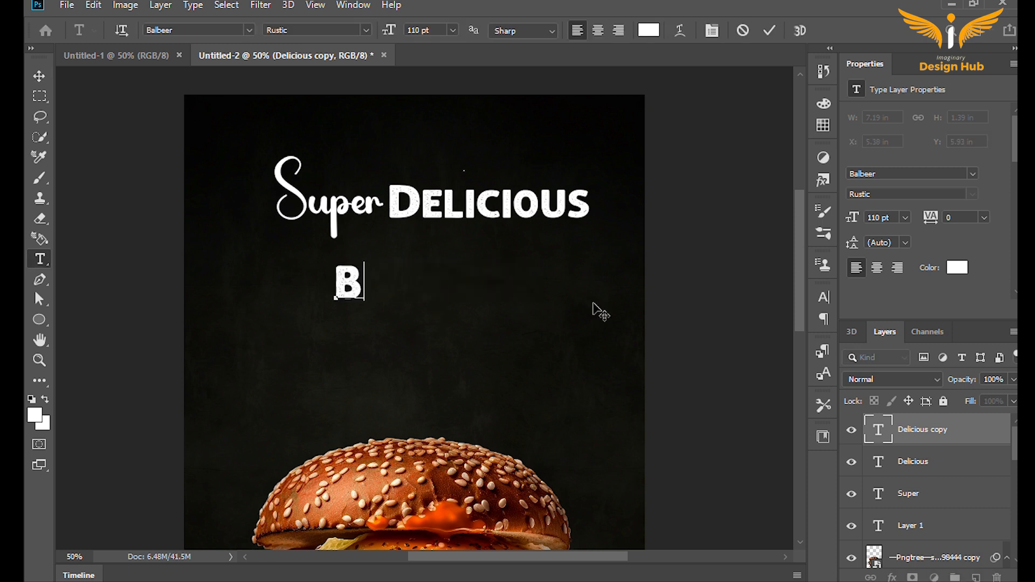
pyautogui.write('urger')
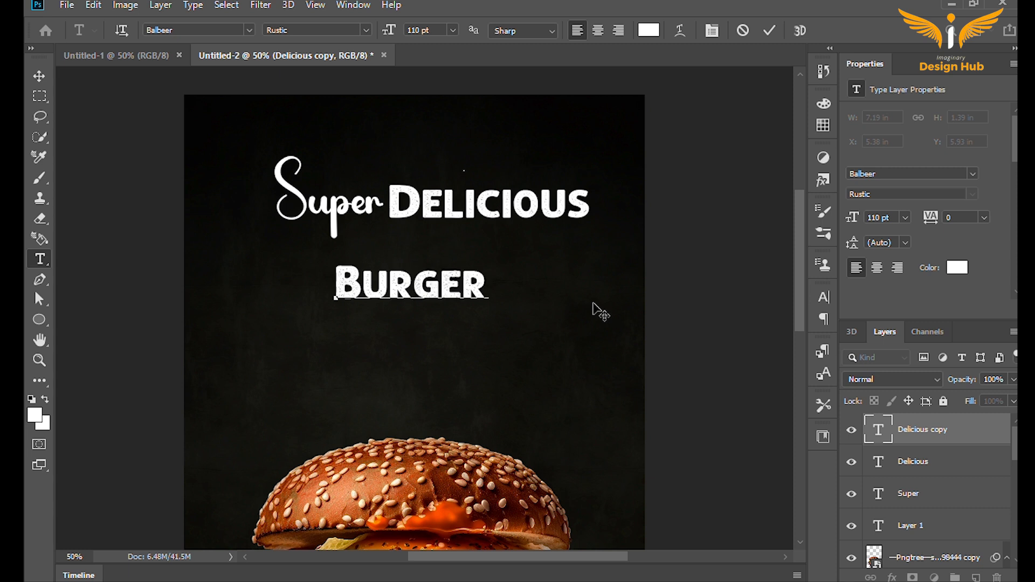
pyautogui.click(39, 75)
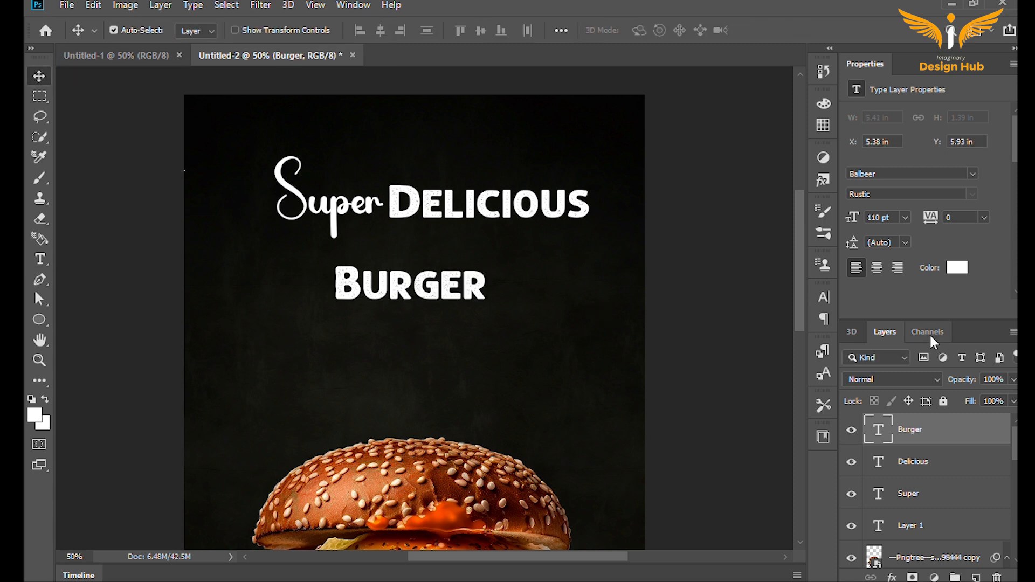
# Set the "Burger" text size to 220 pt and place it directly beneath the "Super Delicious" line
pyautogui.doubleClick(876, 218)
pyautogui.write('220')
pyautogui.press('Return')
pyautogui.moveTo(494, 283); pyautogui.dragTo(432, 293)
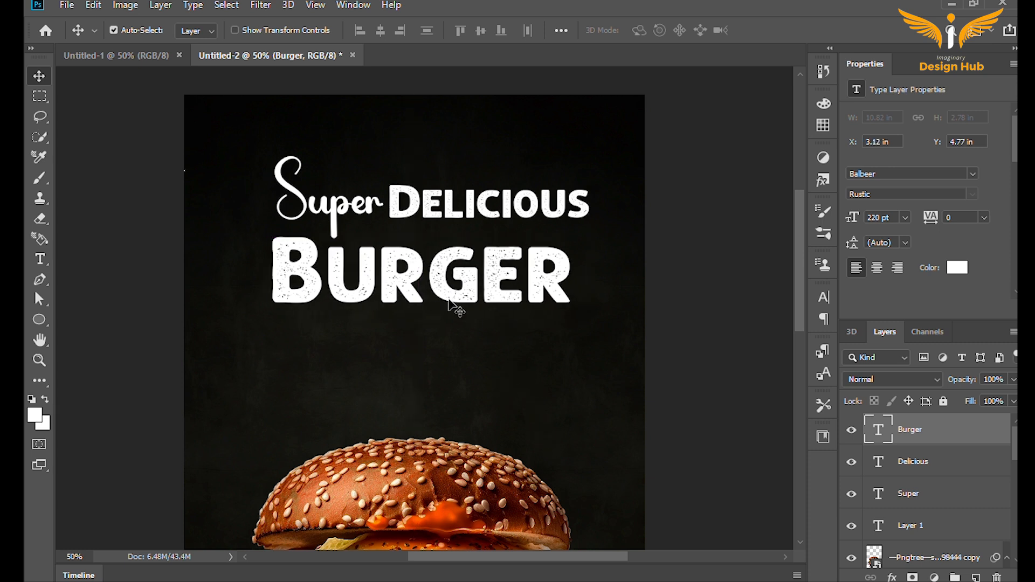
# Duplicate the "Super" text below "Burger" and change the copy's wording to "This weekend only"
pyautogui.moveTo(330, 214); pyautogui.dragTo(389, 368)
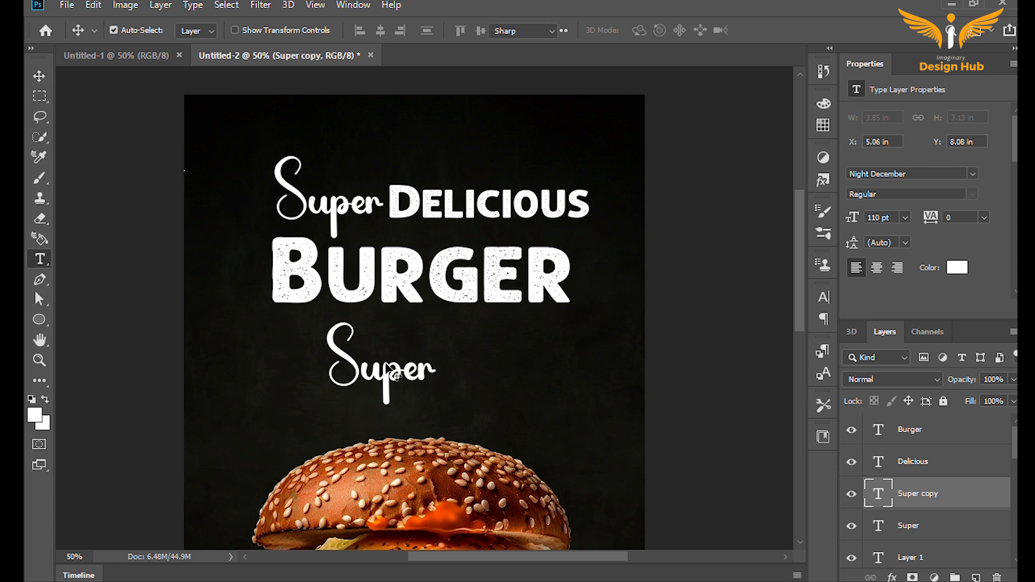
pyautogui.doubleClick(395, 374)
pyautogui.press('BackSpace')
pyautogui.write('This wee')
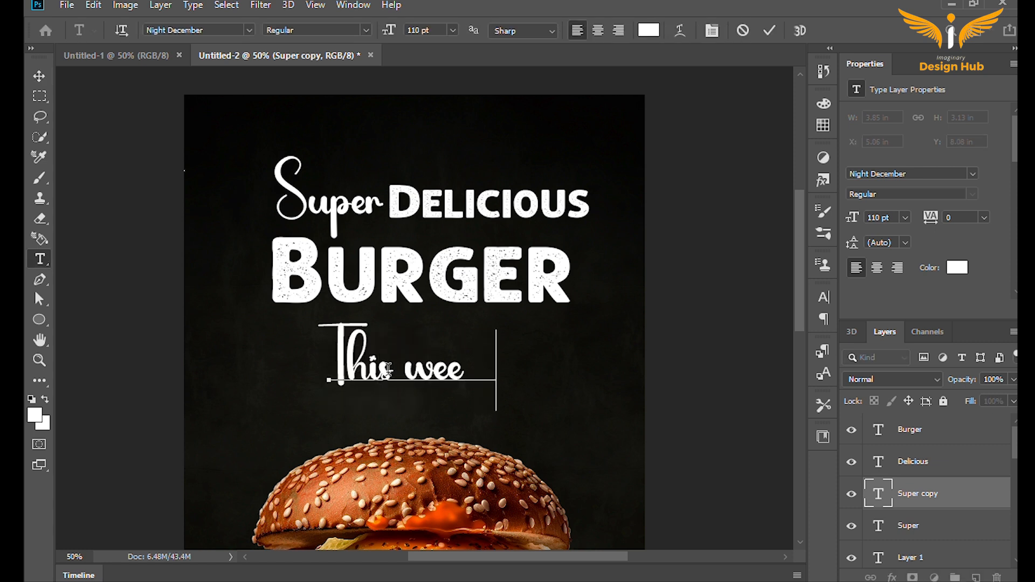
pyautogui.write('kend only')
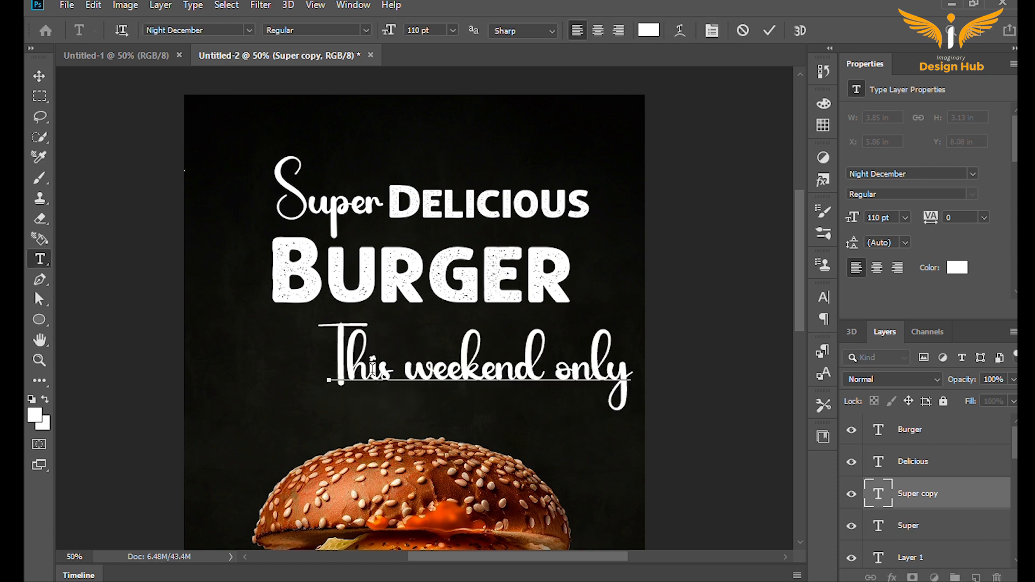
pyautogui.click(39, 76)
# Reduce the "This weekend only" text to 72 pt and place it under the right-hand part of "Burger"
pyautogui.moveTo(414, 365); pyautogui.dragTo(505, 343)
pyautogui.click(910, 415)
pyautogui.keyDown('alt'); pyautogui.click(418, 302); pyautogui.keyUp('alt')
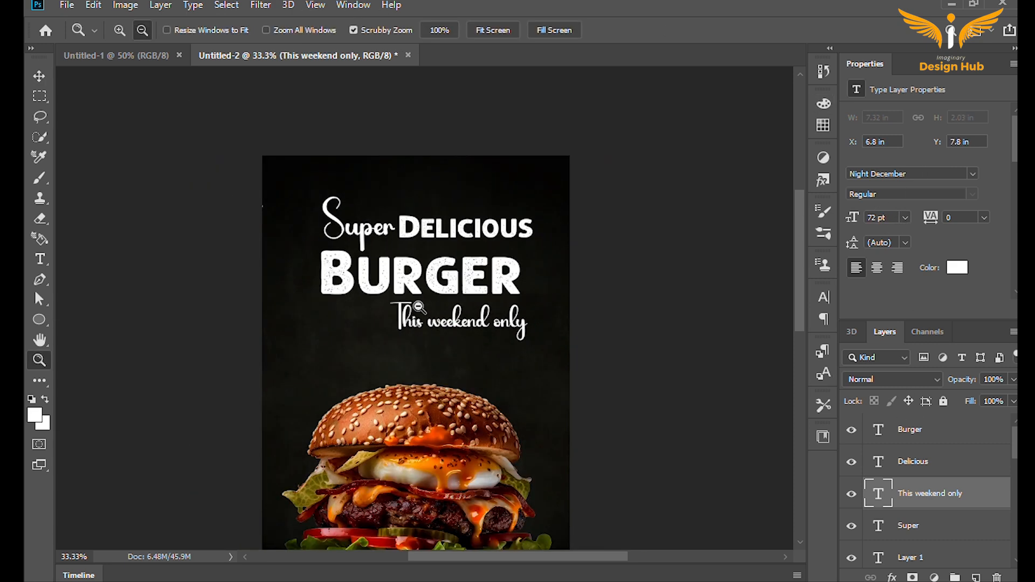
pyautogui.keyDown('alt'); pyautogui.click(417, 309); pyautogui.keyUp('alt')
pyautogui.keyDown('alt'); pyautogui.click(417, 313); pyautogui.keyUp('alt')
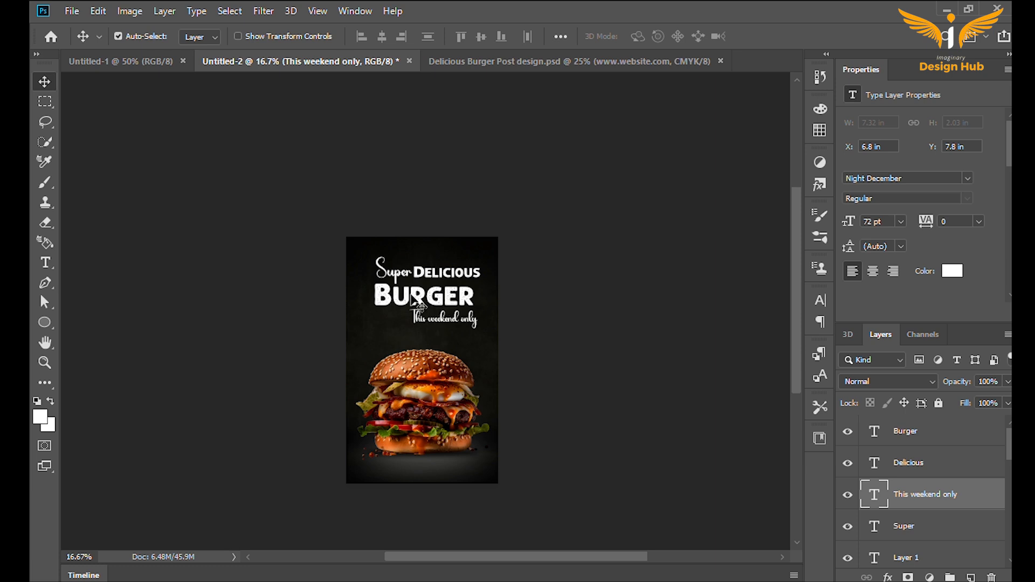
pyautogui.click(420, 304)
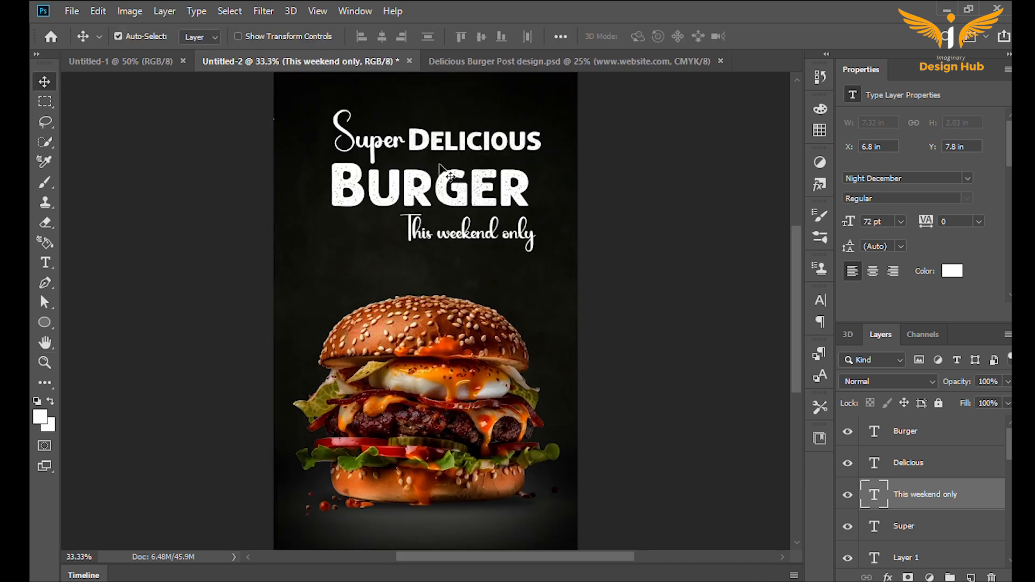
# Set the "Super" text size to 90 pt and nudge it down to line up with "Delicious"
pyautogui.click(362, 143)
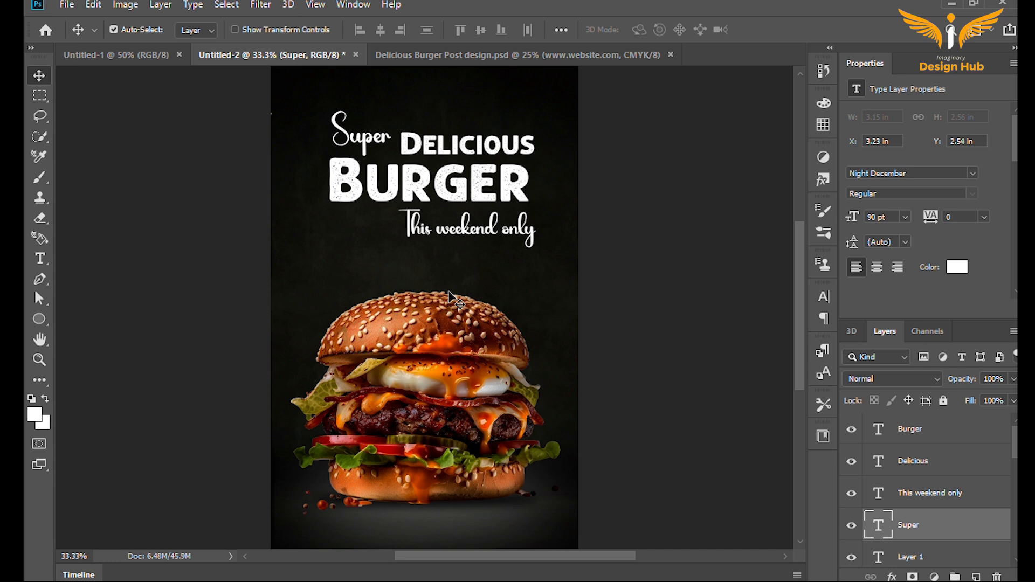
pyautogui.press('Down')
pyautogui.press('Down')
pyautogui.press('Down')
pyautogui.press('Down')
pyautogui.press('Down')
pyautogui.press('Down')
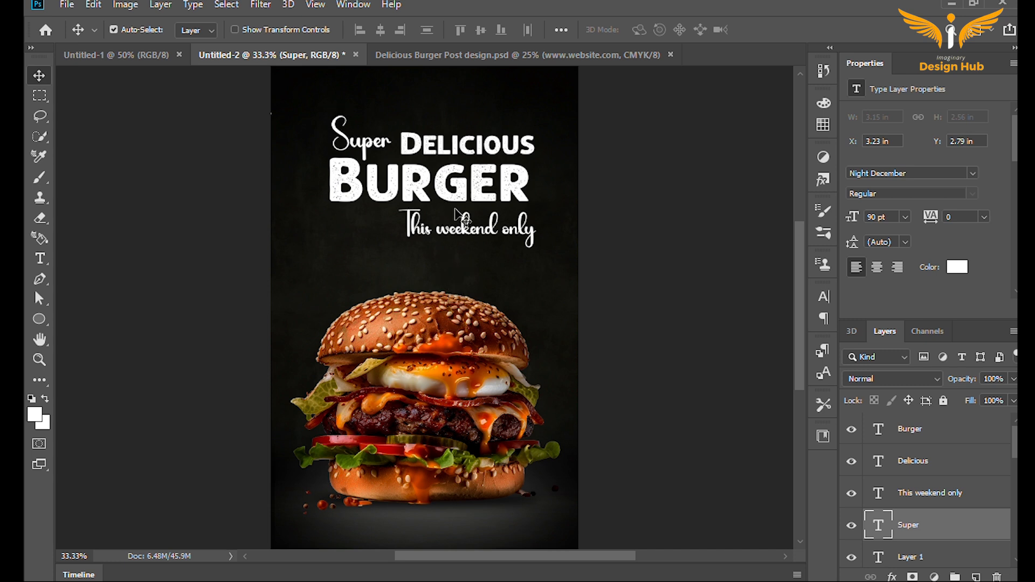
# Center the "This weekend only" line beneath "Burger" and lower it to just above the burger image
pyautogui.moveTo(474, 241); pyautogui.dragTo(417, 231)
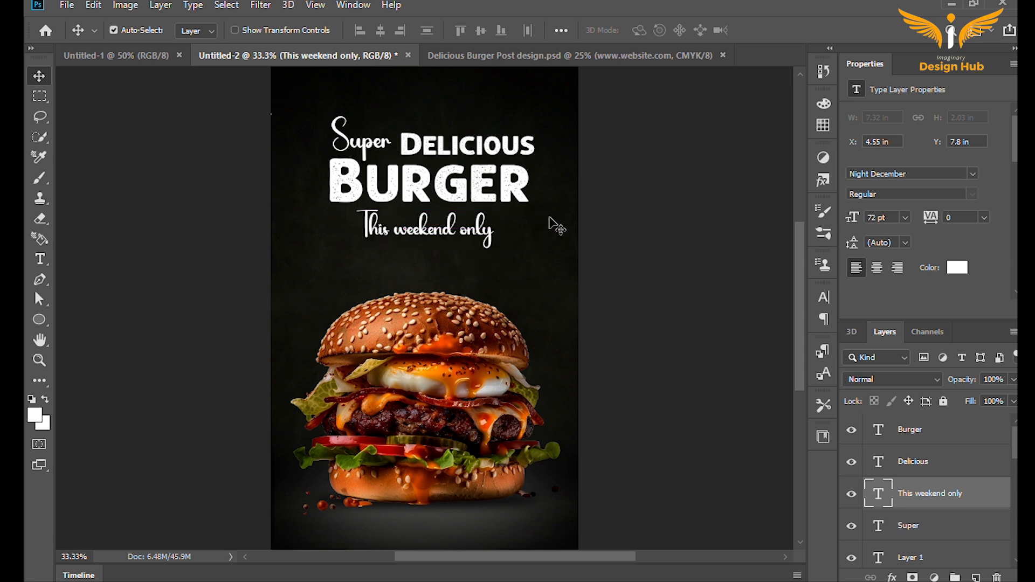
pyautogui.moveTo(442, 233); pyautogui.dragTo(435, 261)
# Color the "Burger" text yellow, lower it between its neighbouring lines and enlarge it to 260 pt
pyautogui.click(441, 188)
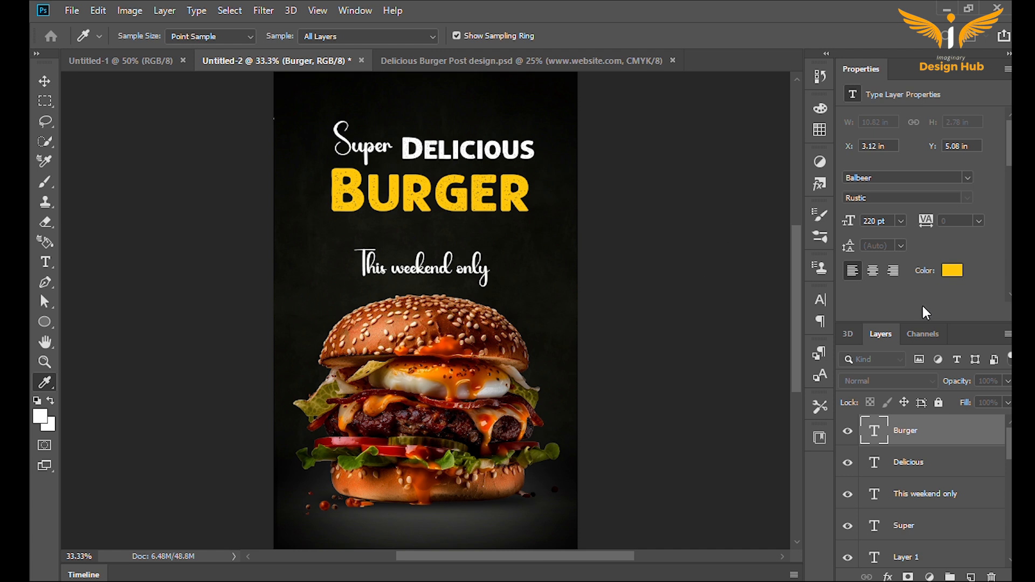
pyautogui.press('v')
pyautogui.moveTo(451, 194); pyautogui.dragTo(448, 211)
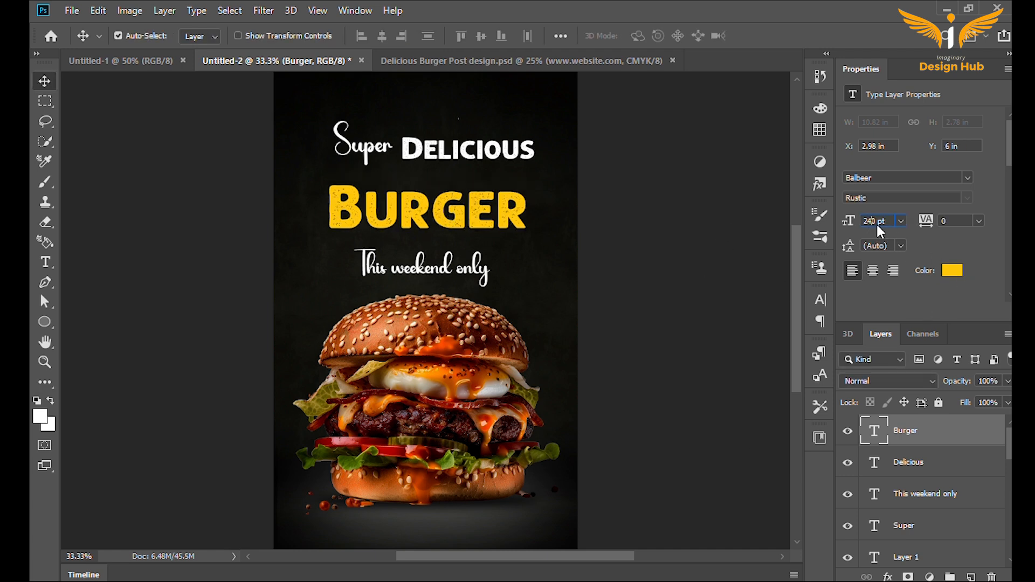
pyautogui.press('Return')
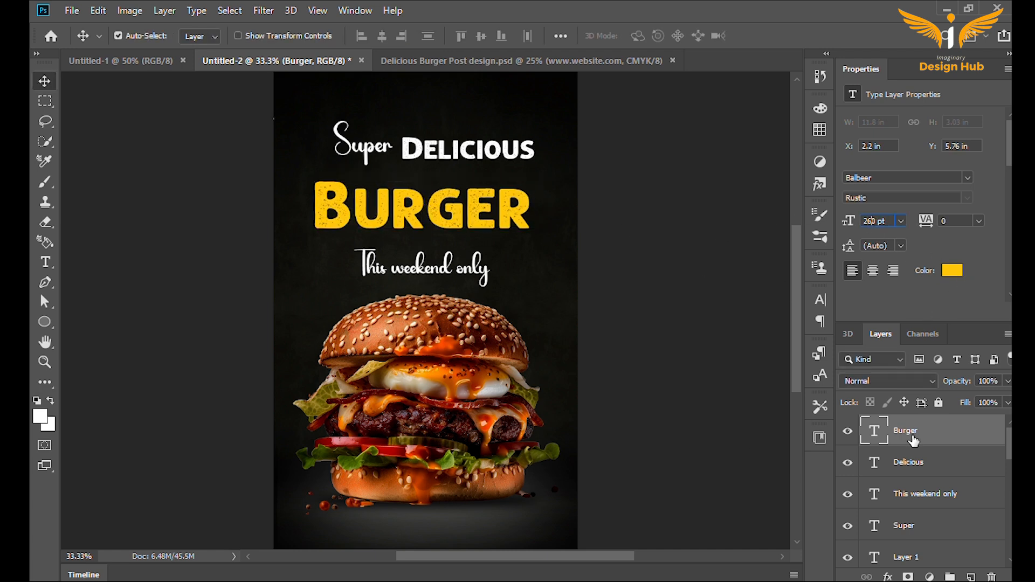
pyautogui.press('Return')
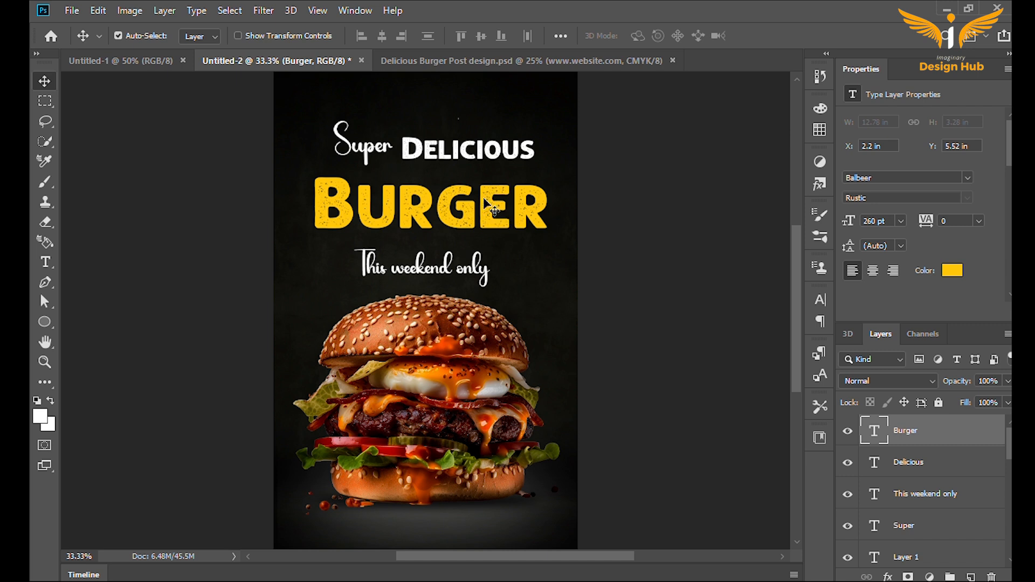
# Free-transform the "Burger" text wider and taller, to about 289.7 pt, keeping it centered on the poster
pyautogui.moveTo(491, 206); pyautogui.dragTo(483, 207)
pyautogui.hotkey('ctrl', 't')
pyautogui.moveTo(426, 232); pyautogui.dragTo(428, 239)
pyautogui.moveTo(544, 205); pyautogui.dragTo(551, 204)
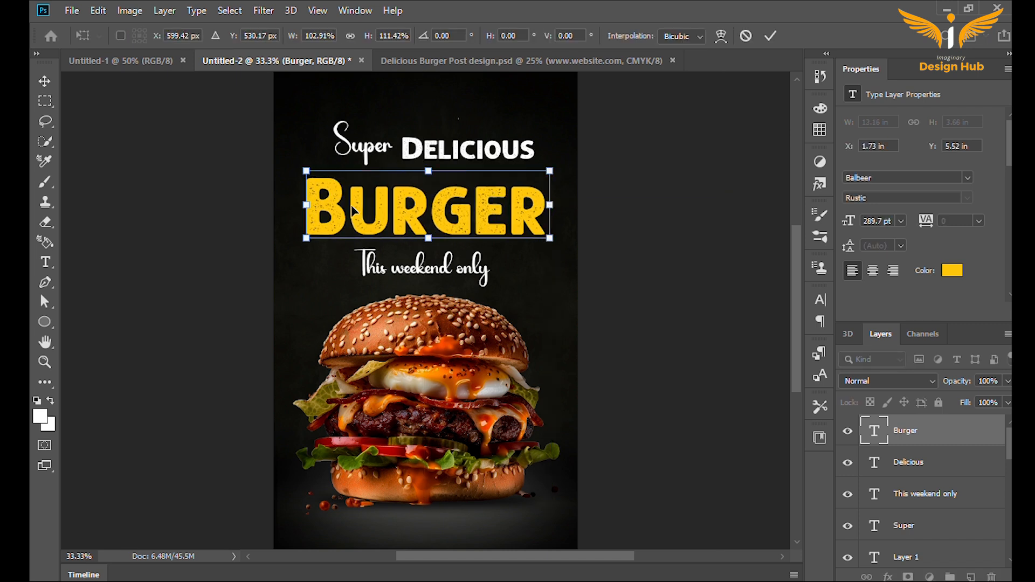
pyautogui.press('Return')
# Move the "Super" and "Delicious" texts down together, closer to "Burger"
pyautogui.click(378, 154)
pyautogui.keyDown('shift'); pyautogui.click(435, 151); pyautogui.keyUp('shift')
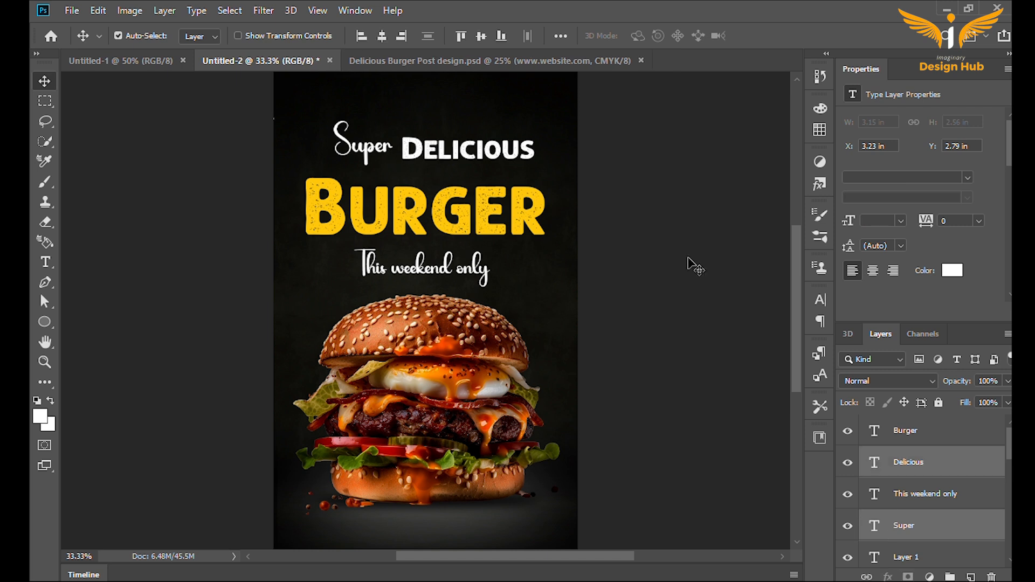
pyautogui.hotkey('shift', 'Down')
pyautogui.hotkey('shift', 'Down')
pyautogui.scroll(1, 606, 309)
pyautogui.hotkey('shift', 'Down')
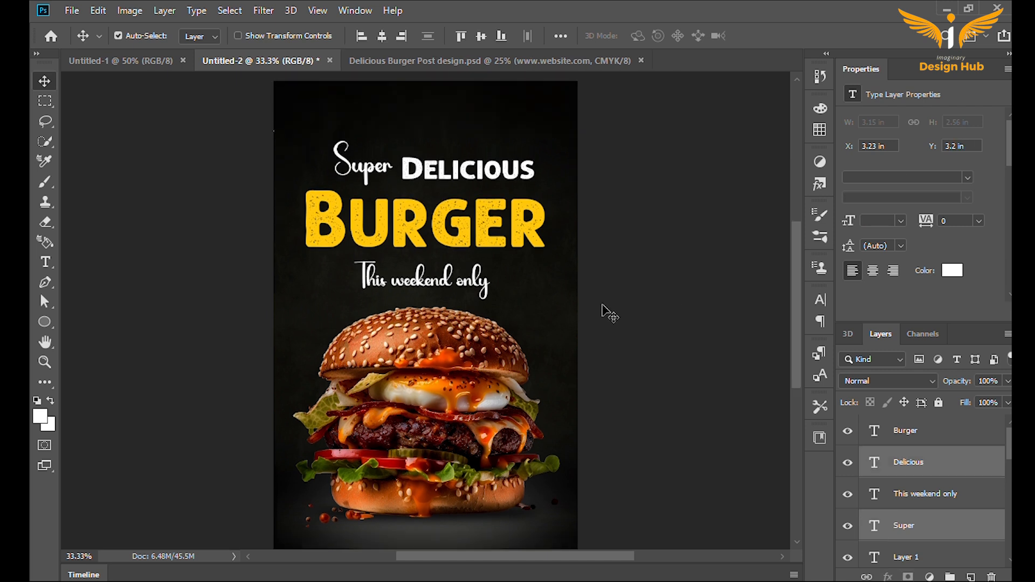
# Nudge the yellow "Burger" text up to sit tightly beneath "Super Delicious"
pyautogui.click(431, 239)
pyautogui.hotkey('shift', 'Up')
pyautogui.hotkey('shift', 'Up')
pyautogui.hotkey('shift', 'Up')
pyautogui.hotkey('shift', 'Up')
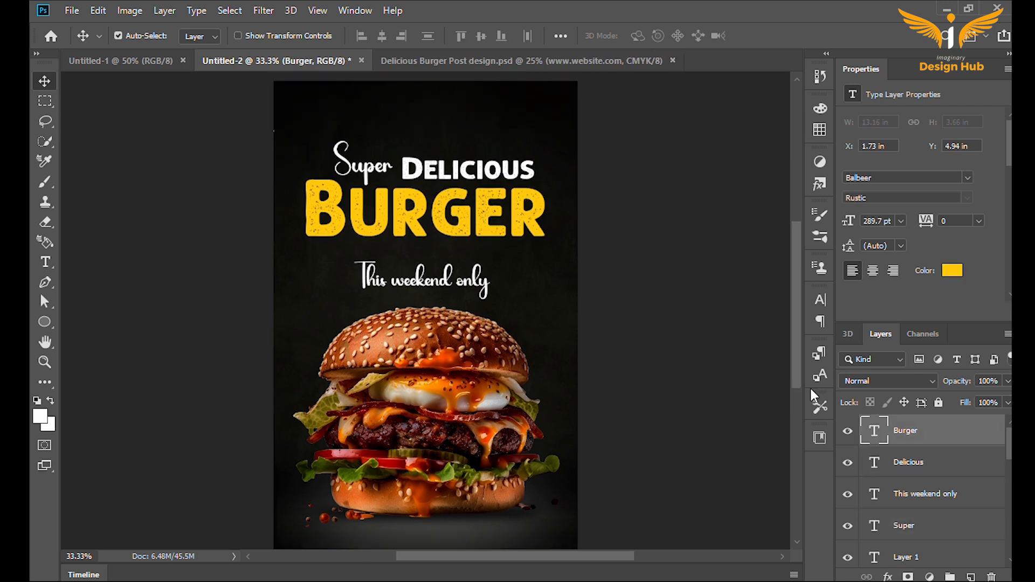
# Nudge the "This weekend only" line up until it sits just below "Burger"
pyautogui.click(431, 280)
pyautogui.hotkey('shift', 'Up')
pyautogui.hotkey('shift', 'Up')
pyautogui.hotkey('shift', 'Up')
pyautogui.hotkey('shift', 'Up')
pyautogui.hotkey('shift', 'Up')
pyautogui.hotkey('shift', 'Up')
pyautogui.hotkey('shift', 'Up')
pyautogui.hotkey('shift', 'Up')
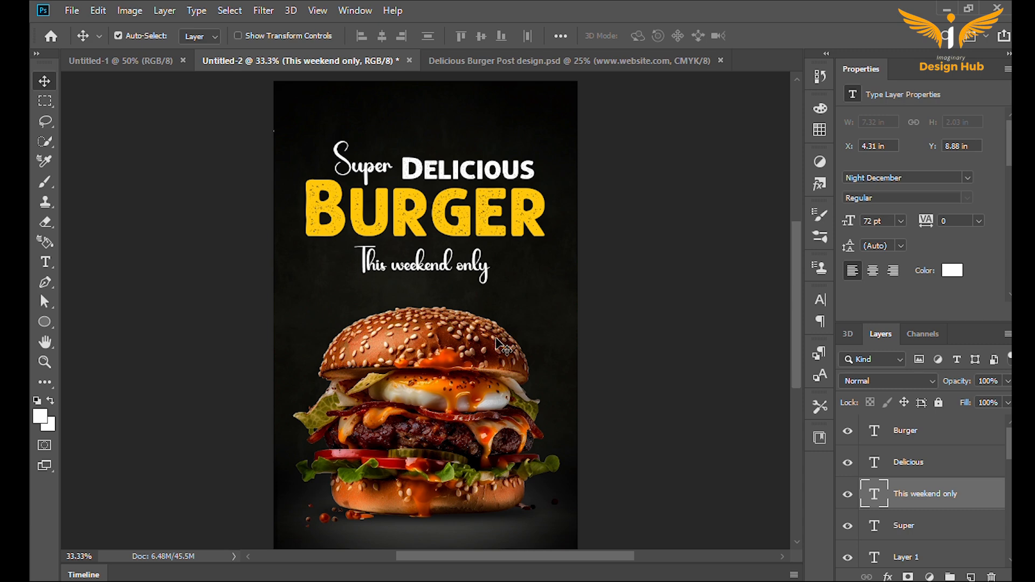
pyautogui.hotkey('shift', 'Up')
pyautogui.hotkey('shift', 'Up')
pyautogui.hotkey('shift', 'Up')
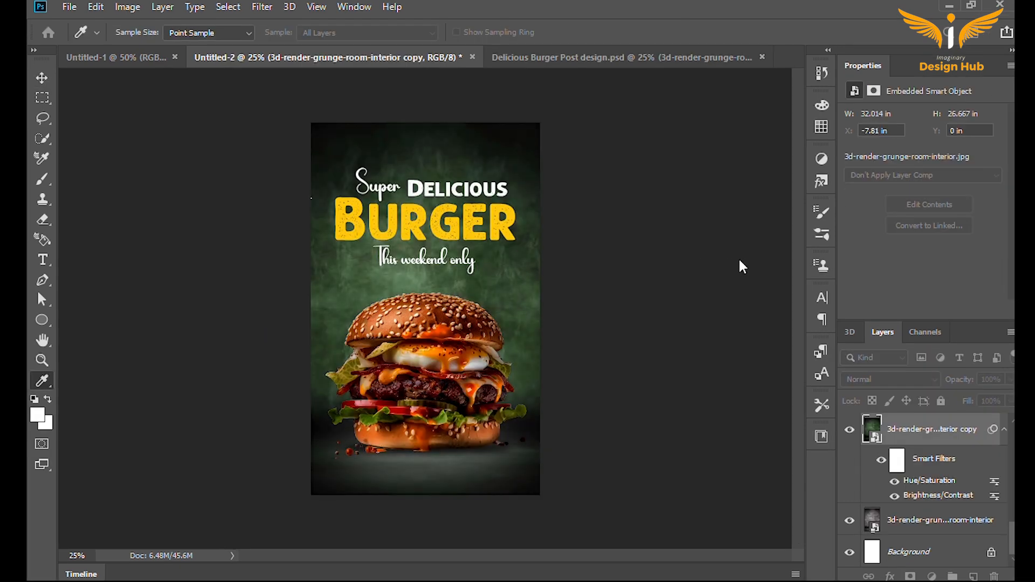
# Recolor the grunge-room background copy to dark blue with its Hue/Saturation filter
pyautogui.moveTo(789, 177); pyautogui.dragTo(715, 184)
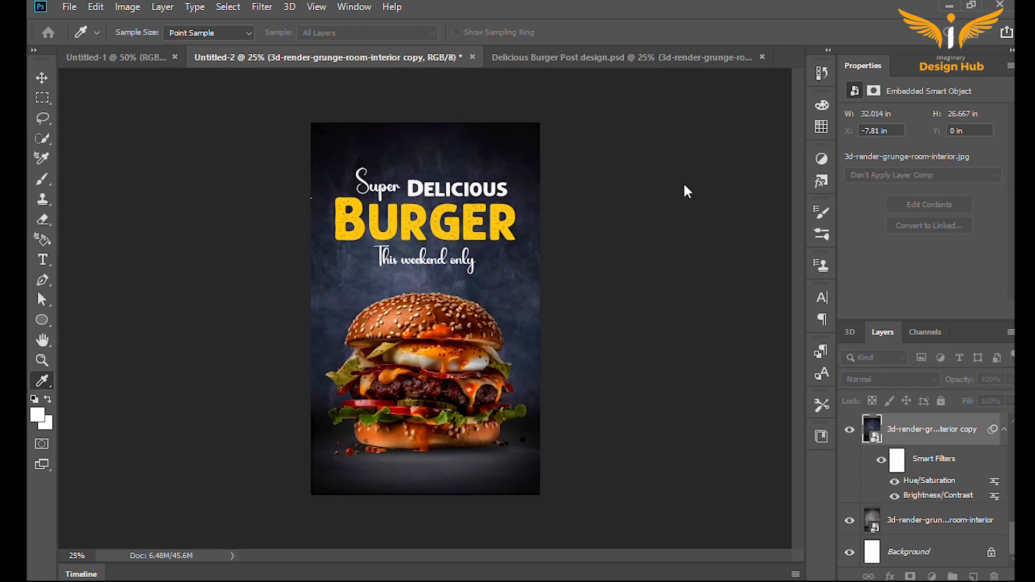
pyautogui.moveTo(738, 258); pyautogui.dragTo(747, 259)
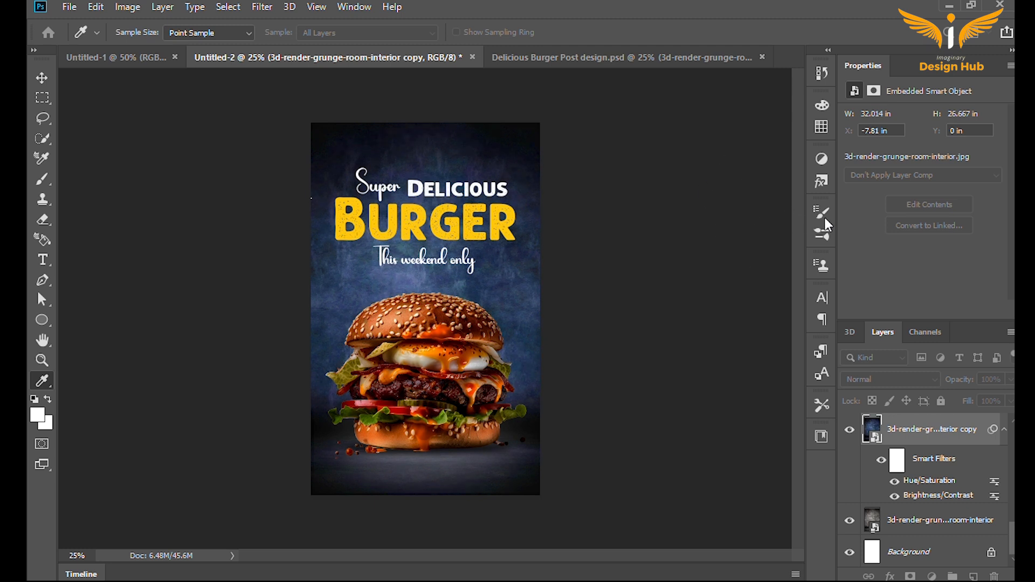
pyautogui.moveTo(788, 251); pyautogui.dragTo(753, 260)
pyautogui.press('v')
pyautogui.click(650, 234)
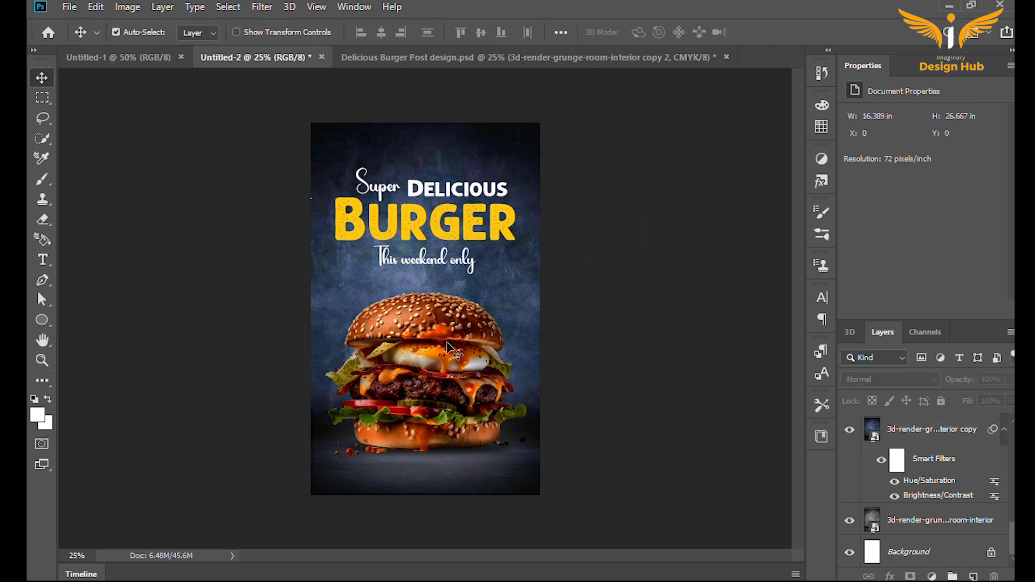
# Rasterize the upper burger copy and brighten it using a 1000 px Dodge brush with Midtones range and 50% exposure
pyautogui.click(441, 365)
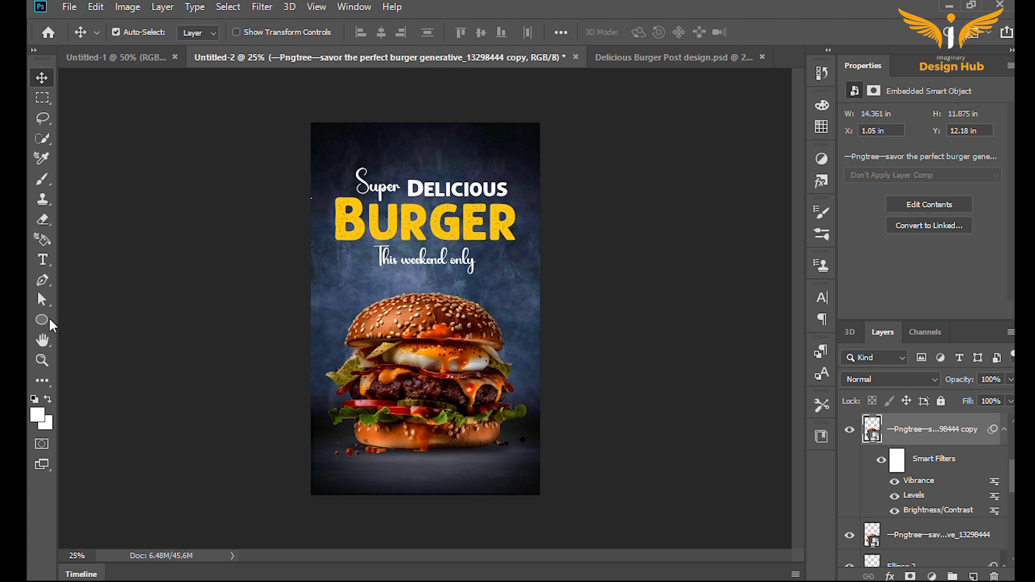
pyautogui.press('i')
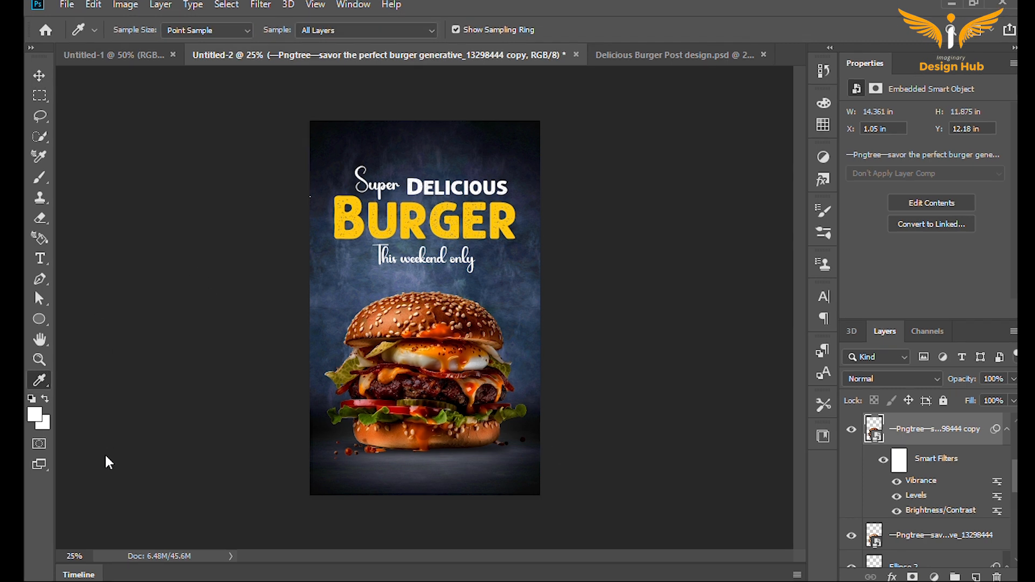
pyautogui.press('o')
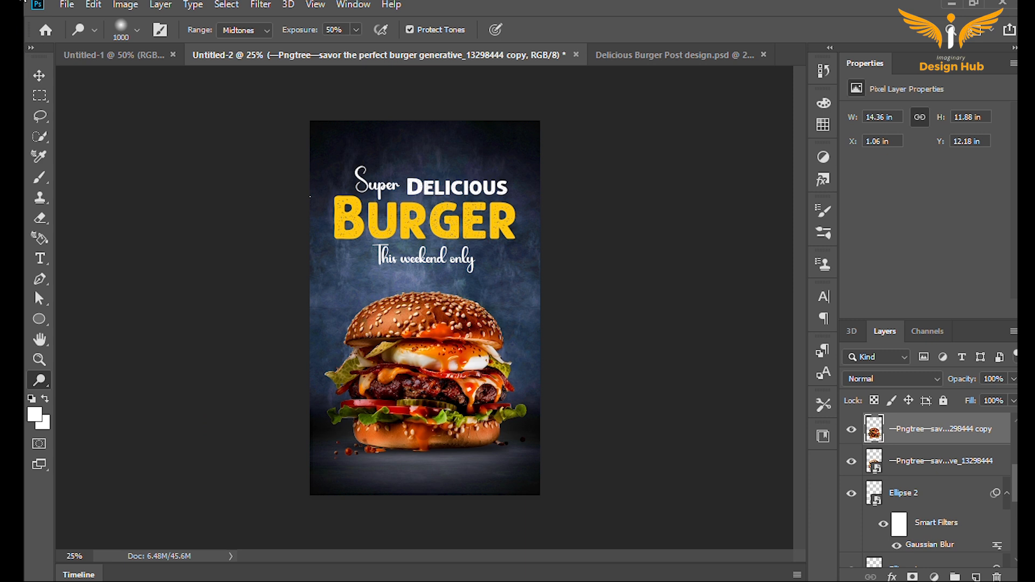
pyautogui.click(37, 73)
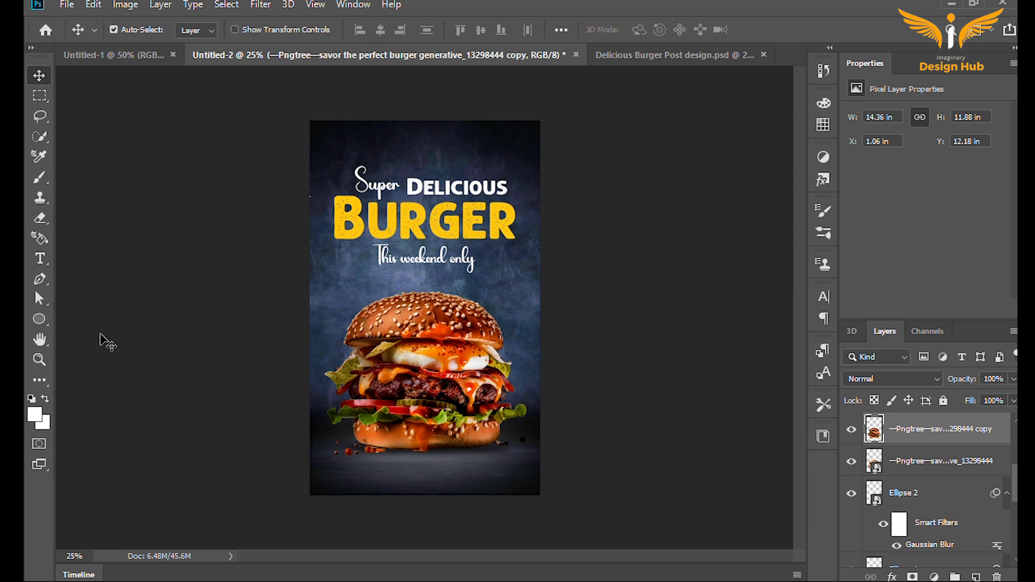
# Draw a white rounded rectangle of about 508 by 116 px with 45 px corner radius and center it below the burger
pyautogui.click(27, 317)
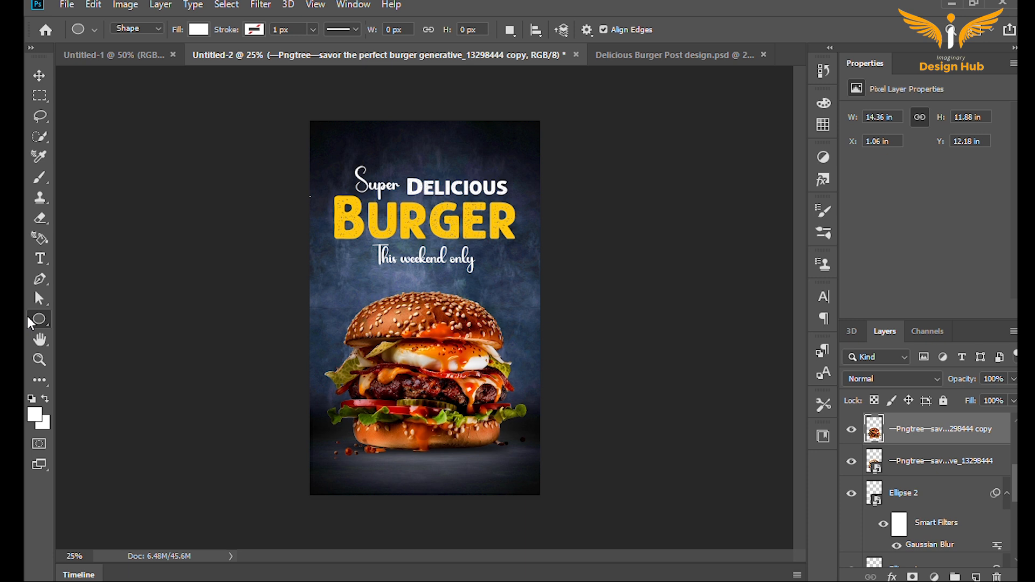
pyautogui.click(88, 327)
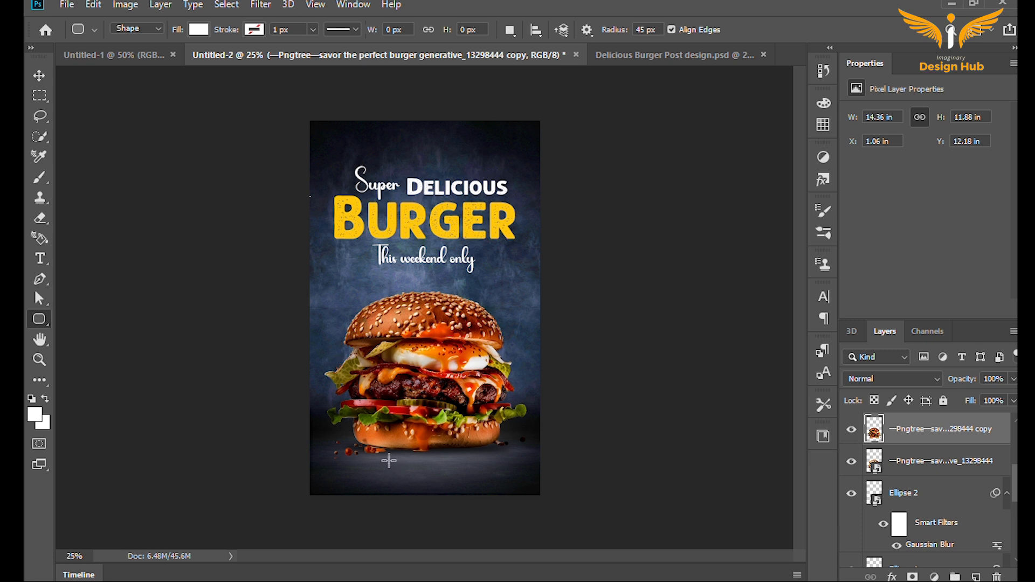
pyautogui.moveTo(390, 460); pyautogui.dragTo(487, 481)
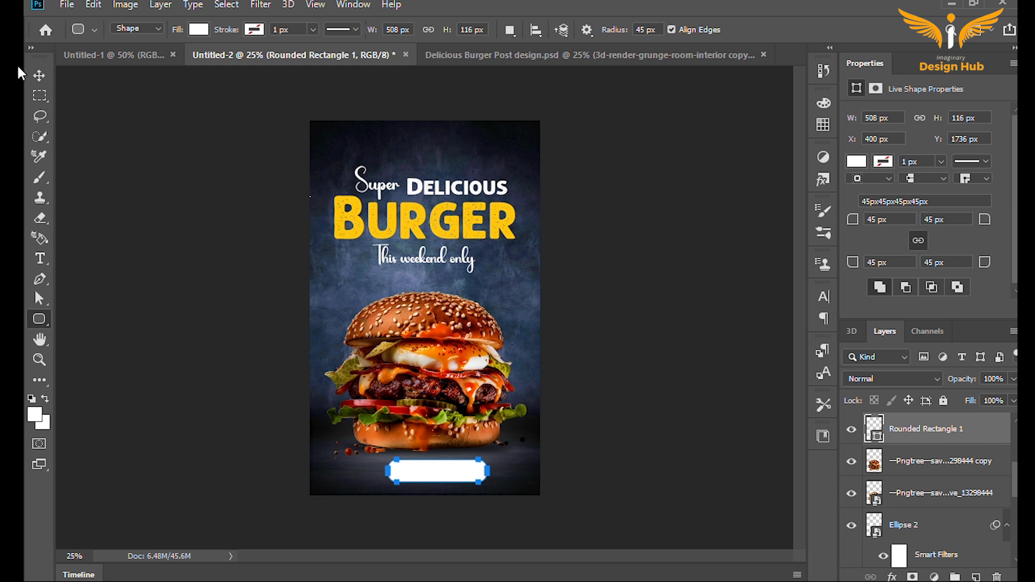
pyautogui.click(31, 77)
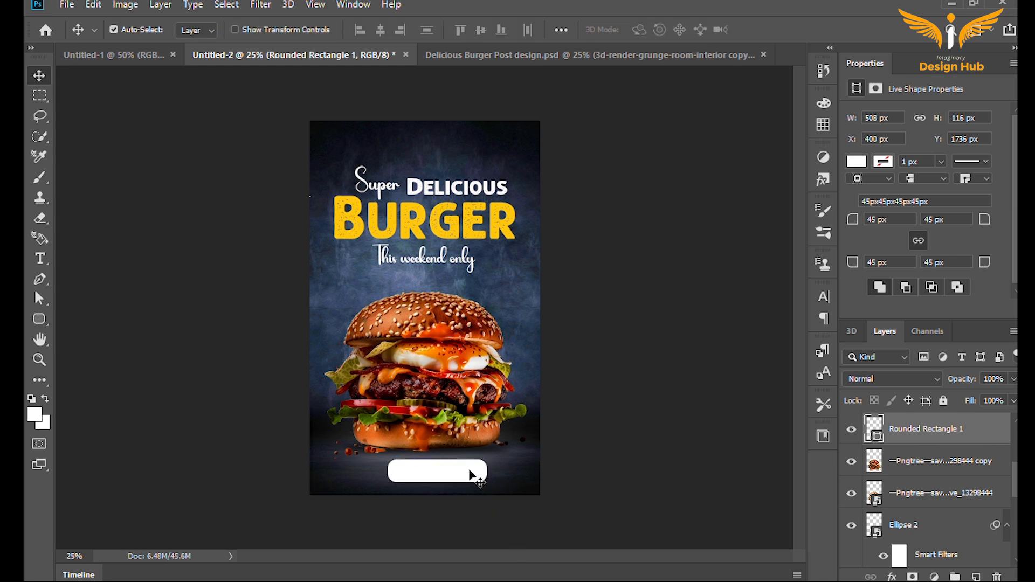
pyautogui.moveTo(468, 473); pyautogui.dragTo(453, 473)
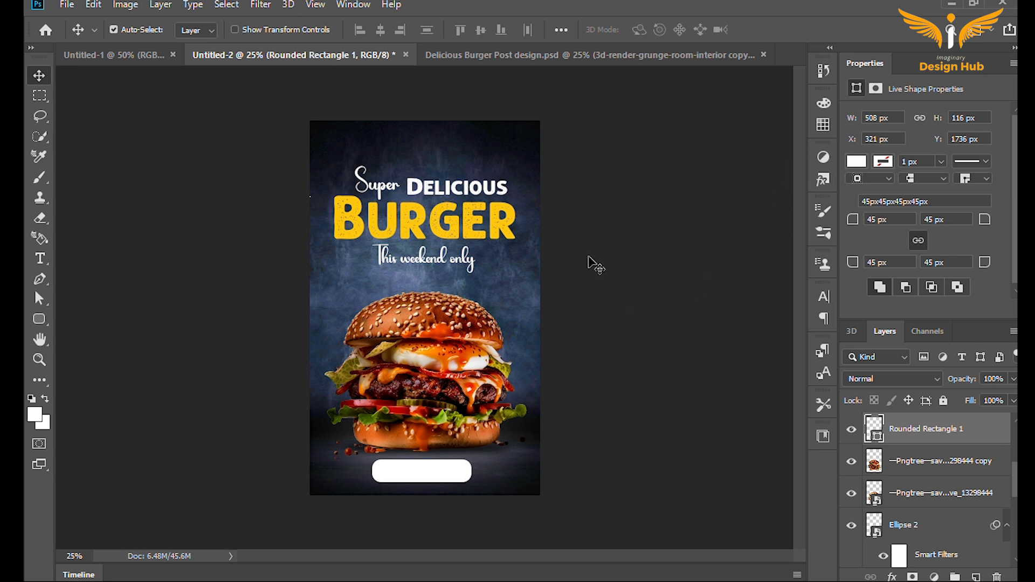
# Fill the rounded rectangle with yellow and nudge it to X 345 px, Y 1736 px
pyautogui.click(871, 243)
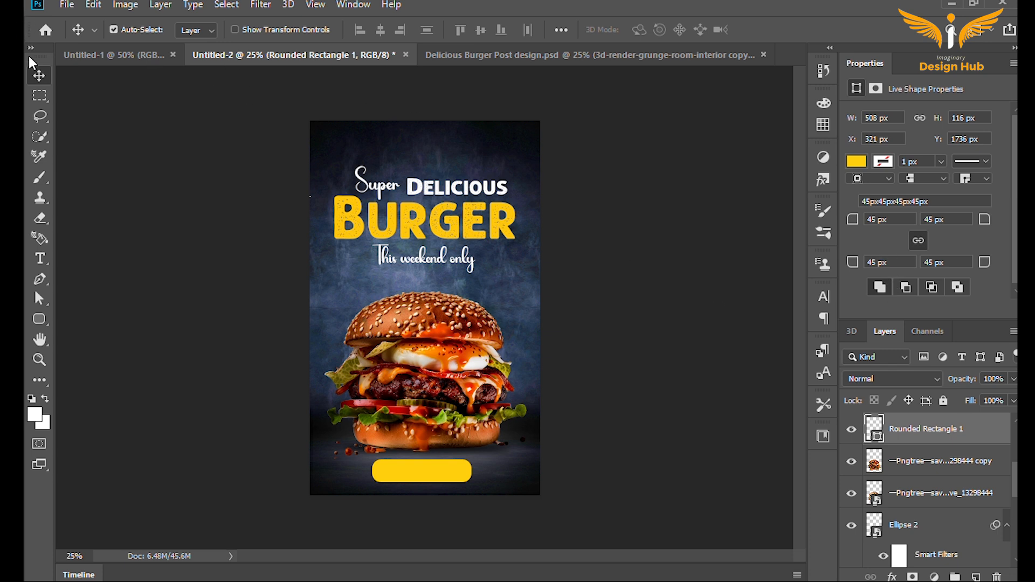
pyautogui.press('Down')
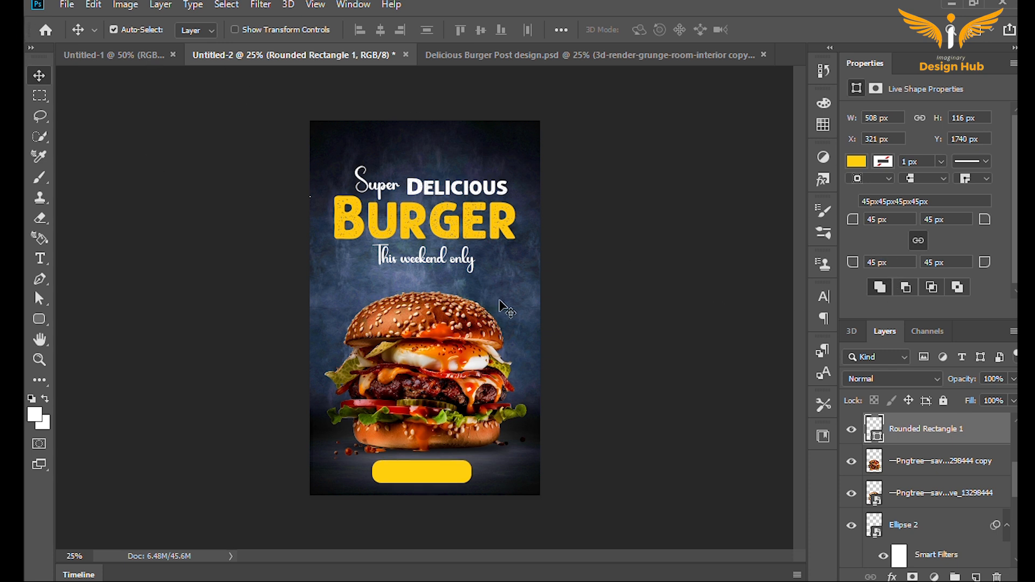
pyautogui.press('Right')
pyautogui.press('Right')
pyautogui.press('Right')
pyautogui.press('Right')
pyautogui.press('Up')
pyautogui.press('Up')
pyautogui.press('Up')
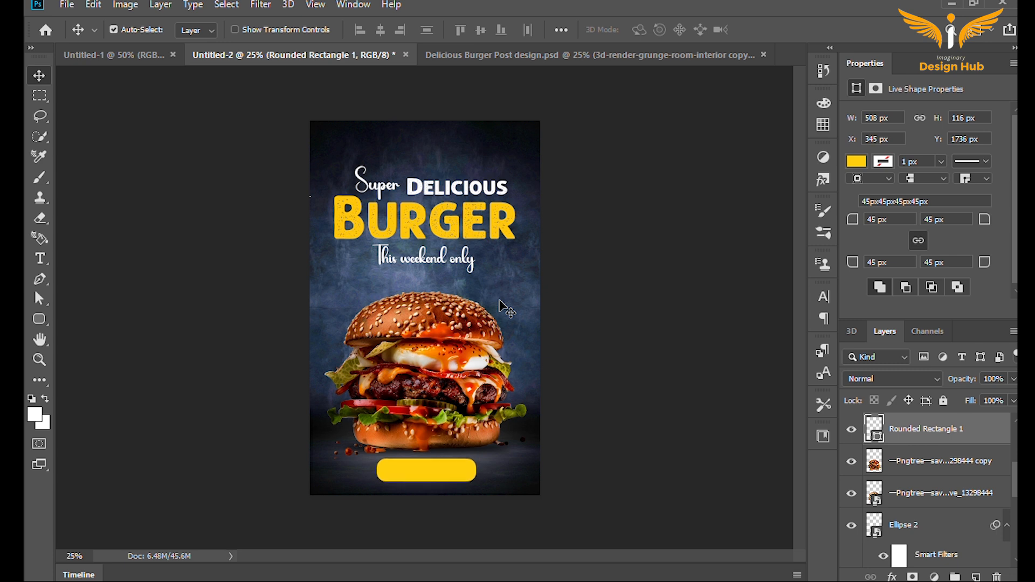
# Nudge the yellow rounded rectangle slightly higher and to the right below the burger
pyautogui.press('Right')
pyautogui.press('Up')
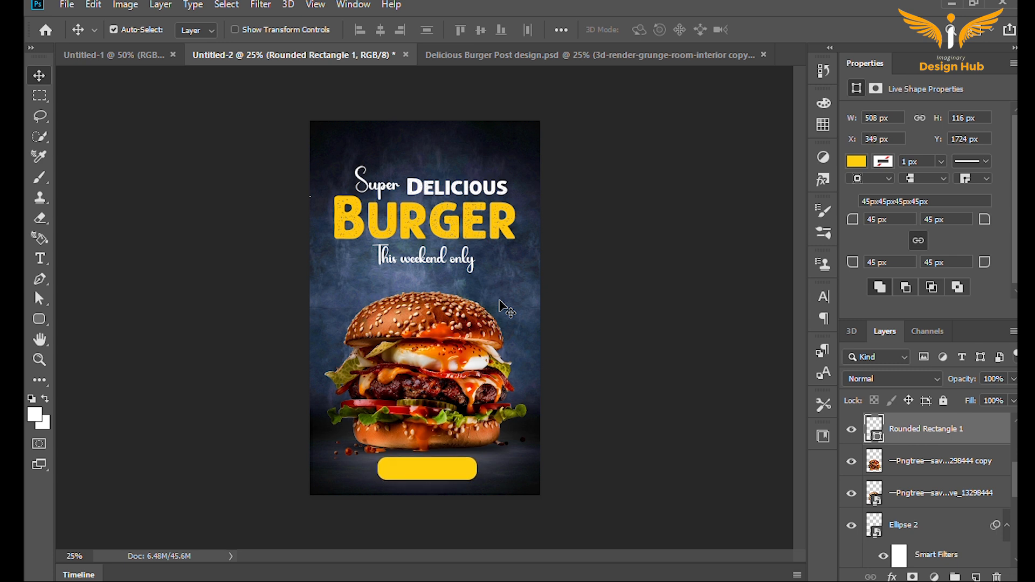
pyautogui.press('Up')
pyautogui.press('Down')
pyautogui.press('Right')
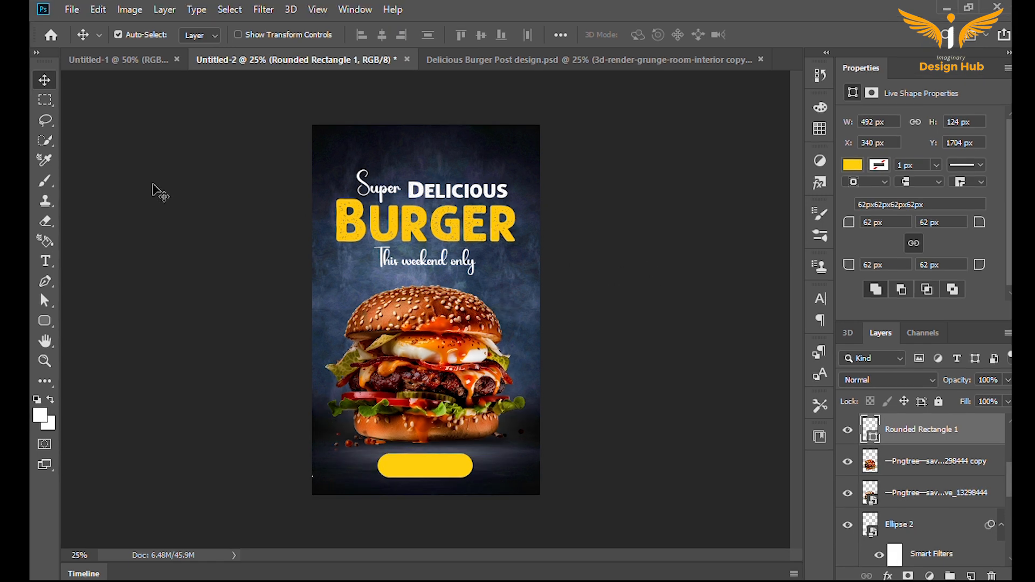
# Add a white "ORDER NOW" text in Bahnschrift Regular at 60 pt over the lower part of the burger
pyautogui.click(44, 261)
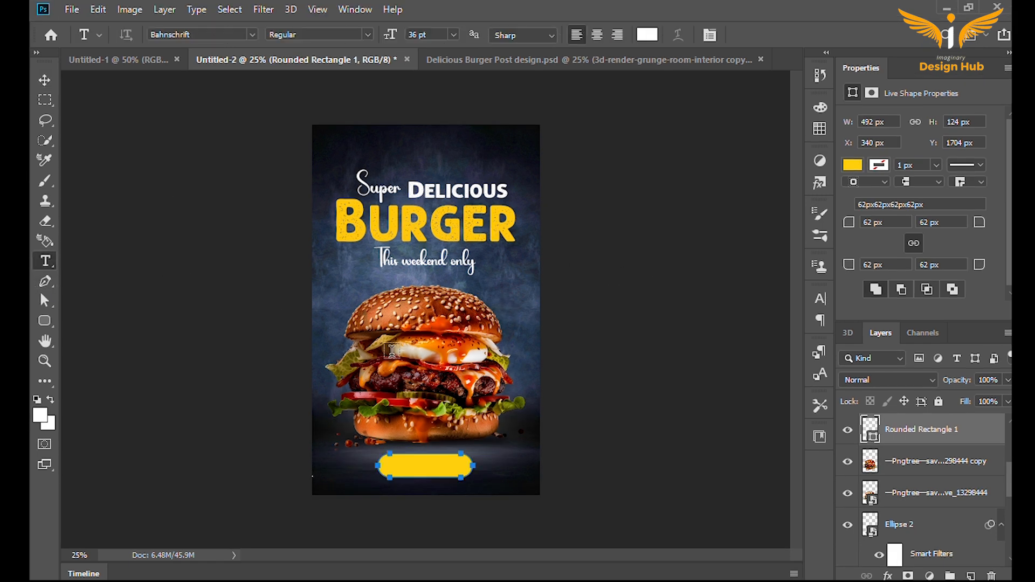
pyautogui.click(334, 405)
pyautogui.press('BackSpace')
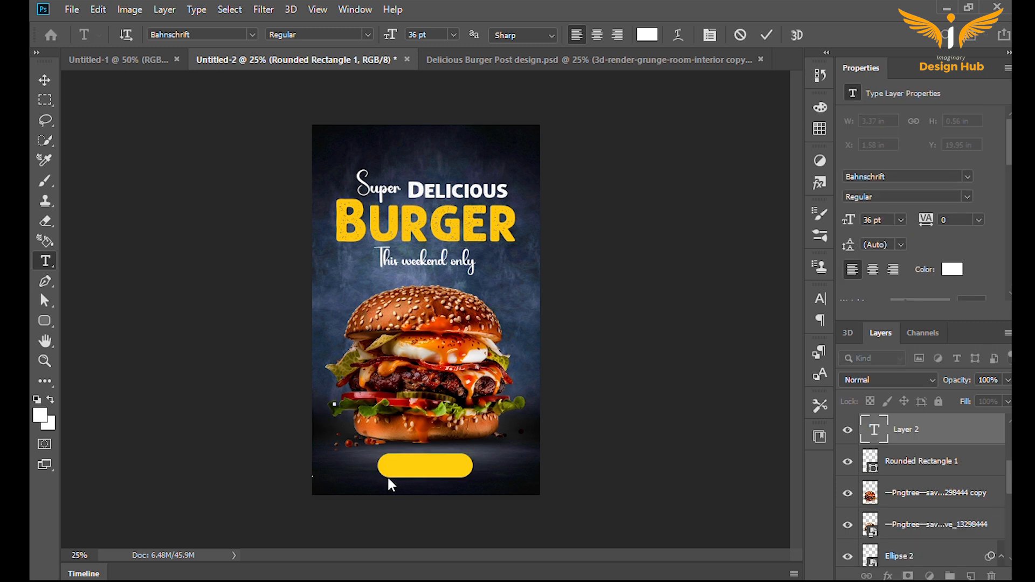
pyautogui.write('ORDER NOW')
pyautogui.click(43, 81)
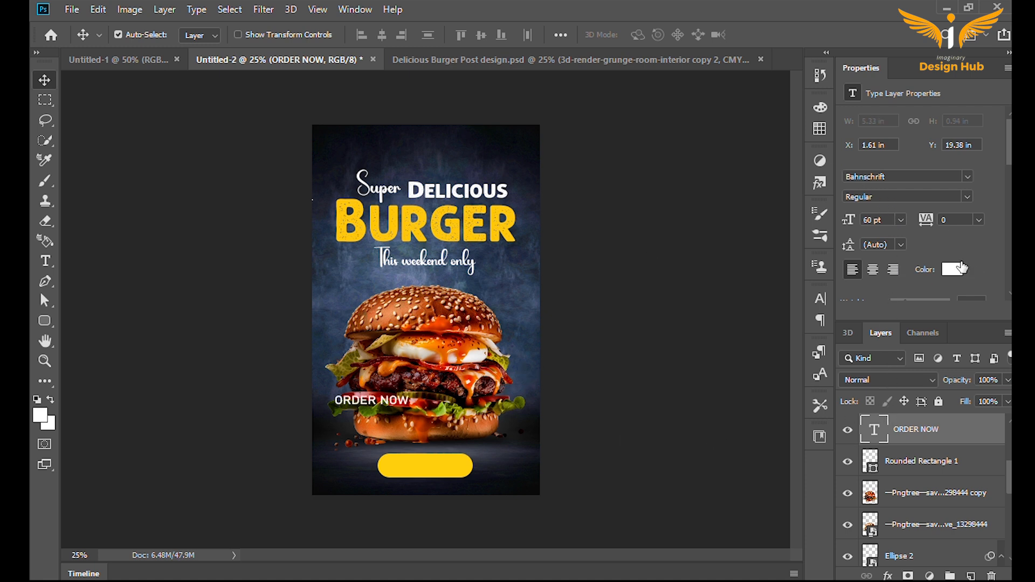
# Recolor the ORDER NOW text black and move it onto the yellow button
pyautogui.click(961, 267)
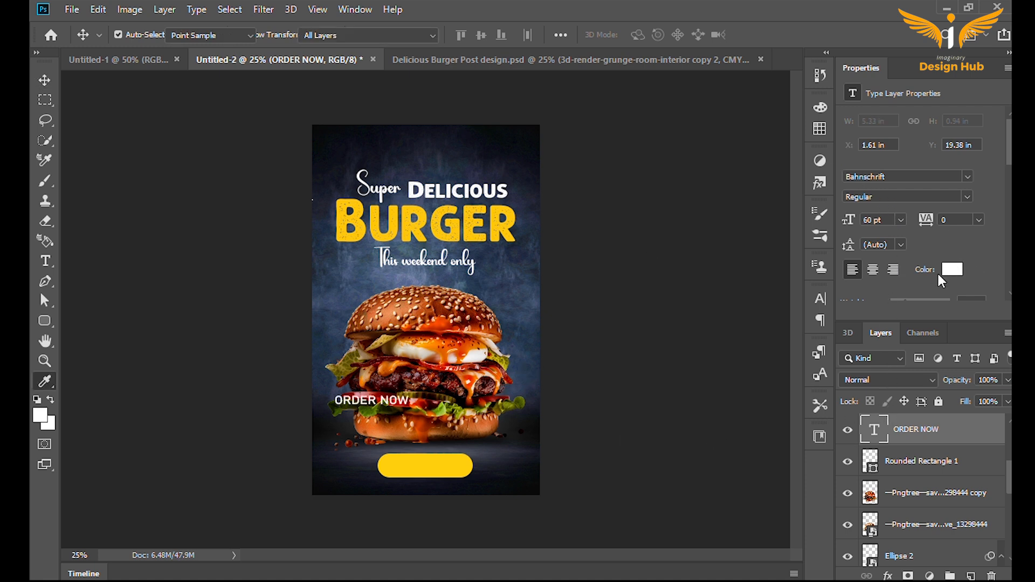
pyautogui.click(615, 524)
pyautogui.click(937, 304)
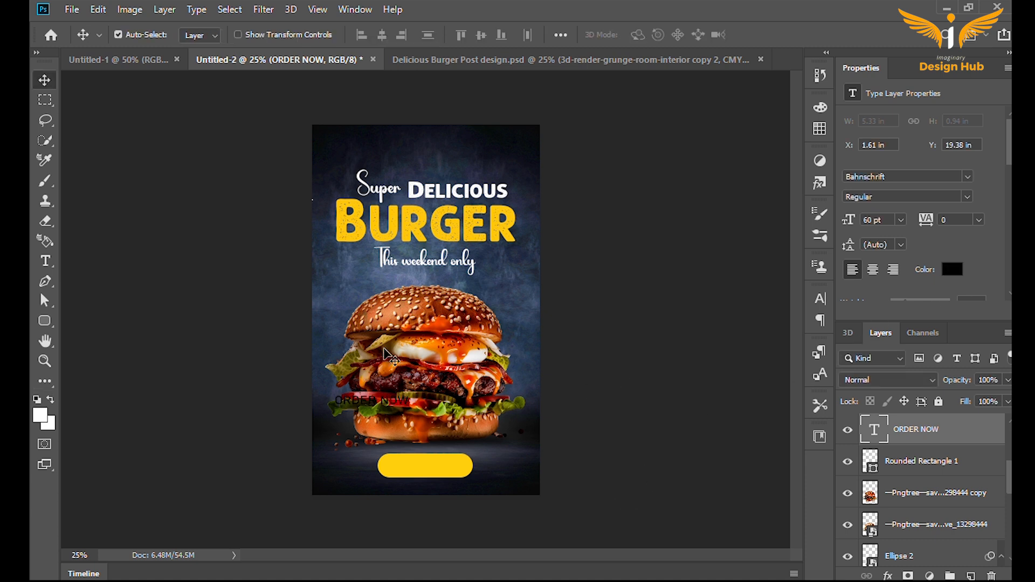
pyautogui.moveTo(371, 403); pyautogui.dragTo(428, 467)
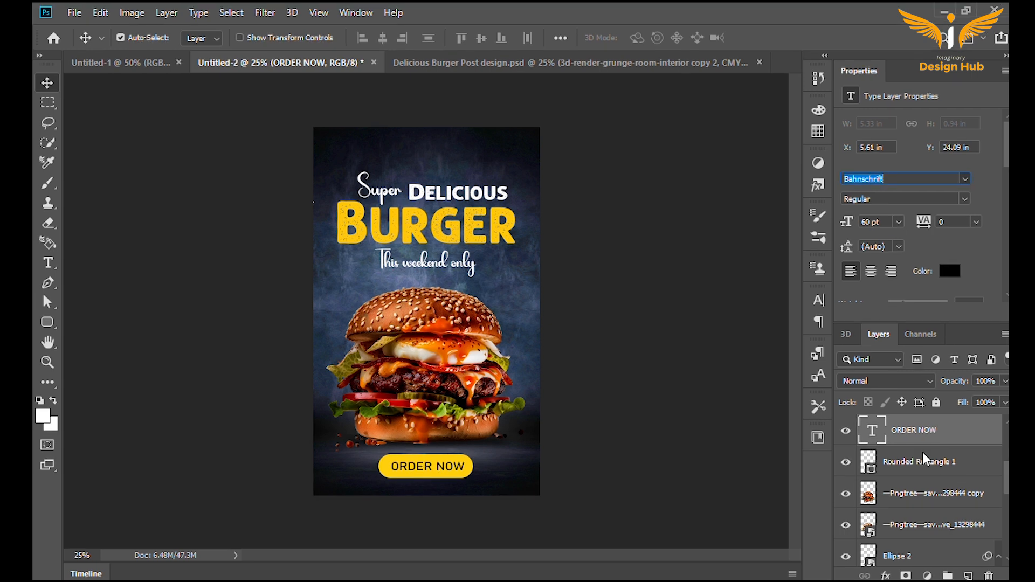
# Resize the yellow rounded rectangle behind the ORDER NOW text to 440 by 128 px
pyautogui.click(464, 467)
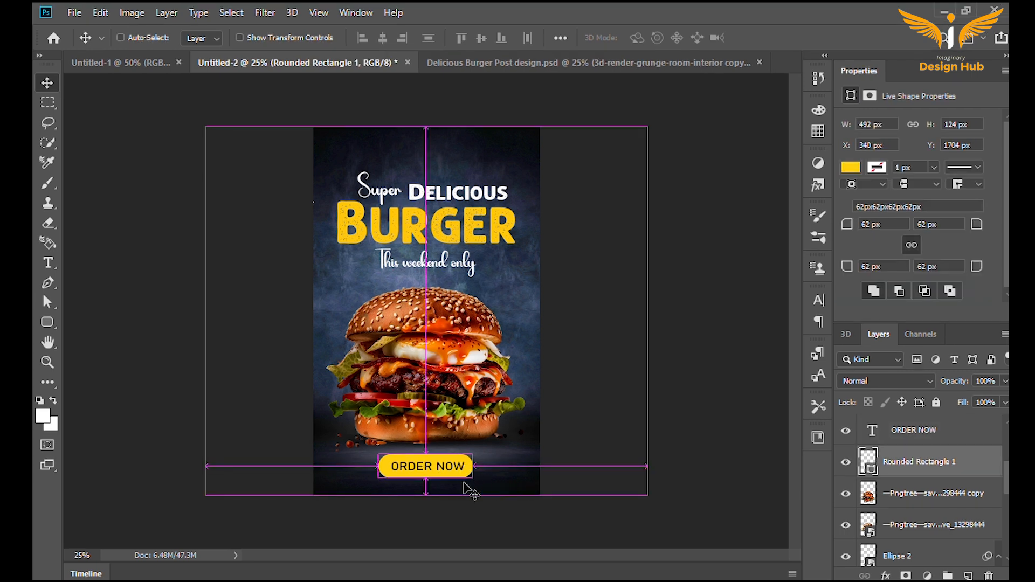
pyautogui.hotkey('ctrl', 't')
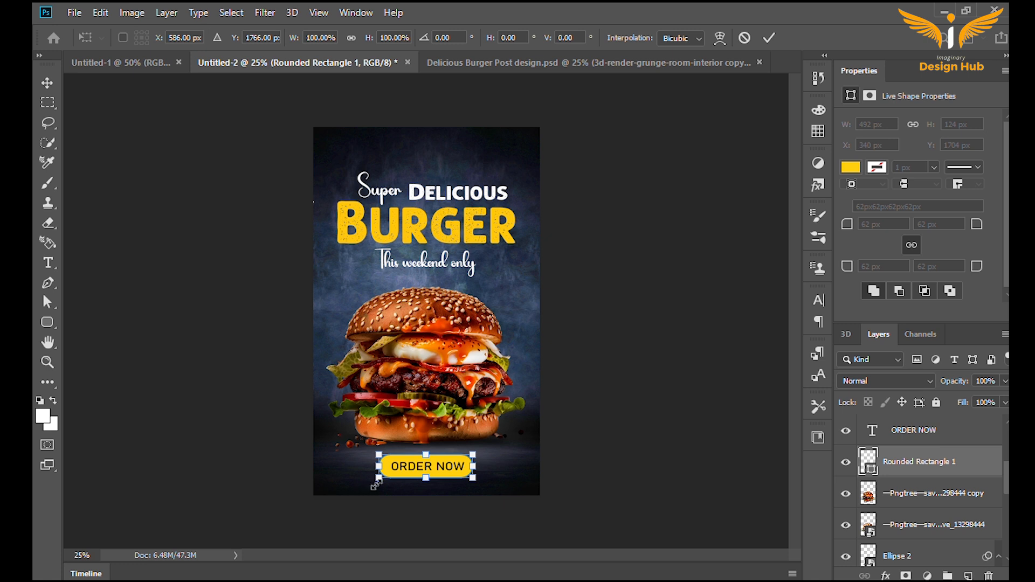
pyautogui.moveTo(375, 484); pyautogui.dragTo(391, 480)
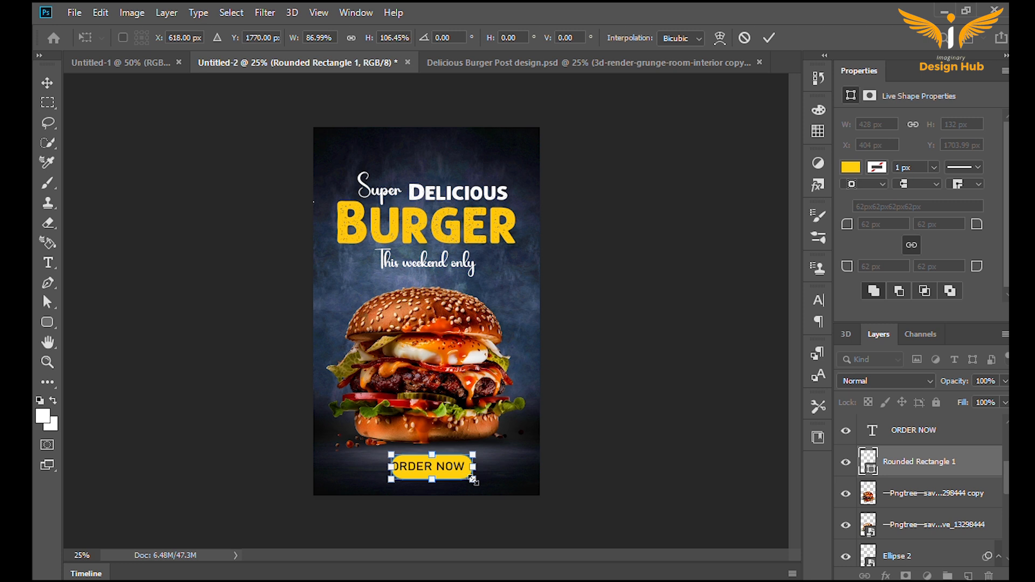
pyautogui.moveTo(474, 478); pyautogui.dragTo(475, 479)
pyautogui.press('Return')
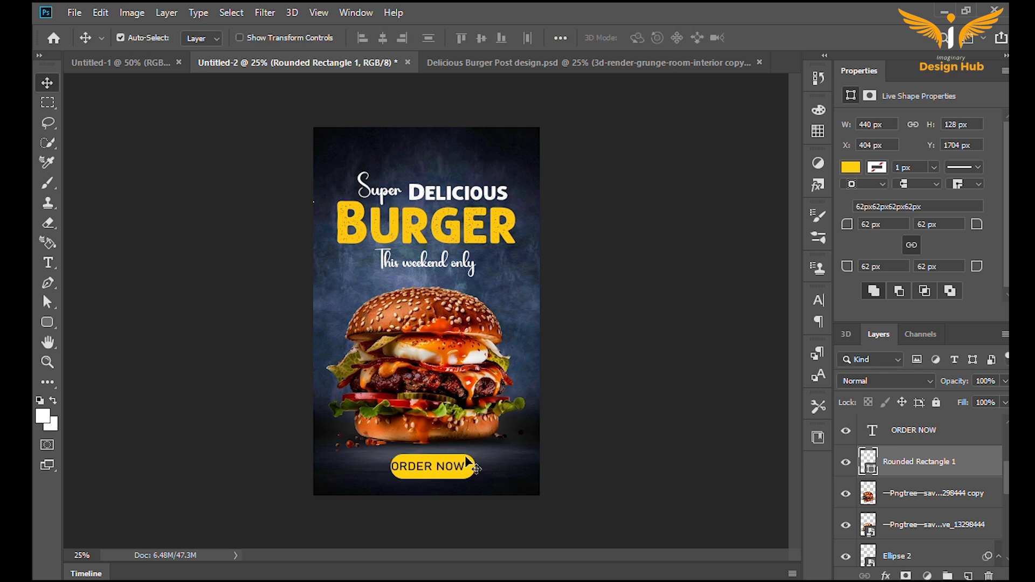
# Nudge the yellow rounded rectangle to X 376 px, Y 1696 px so it is centered behind the ORDER NOW text
pyautogui.press('Left')
pyautogui.press('Left')
pyautogui.press('Left')
pyautogui.press('Left')
pyautogui.press('Left')
pyautogui.press('Left')
pyautogui.press('Left')
pyautogui.press('Left')
pyautogui.press('Left')
pyautogui.press('Left')
pyautogui.press('Left')
pyautogui.press('Left')
pyautogui.press('Left')
pyautogui.press('Left')
pyautogui.press('Left')
pyautogui.press('Left')
pyautogui.press('Up')
pyautogui.press('Up')
pyautogui.press('Up')
pyautogui.press('Up')
pyautogui.press('Up')
pyautogui.press('Up')
pyautogui.press('Up')
pyautogui.press('Up')
pyautogui.press('Left')
pyautogui.press('Left')
pyautogui.press('Left')
pyautogui.press('Left')
pyautogui.press('Left')
pyautogui.press('Left')
pyautogui.press('Left')
pyautogui.press('Left')
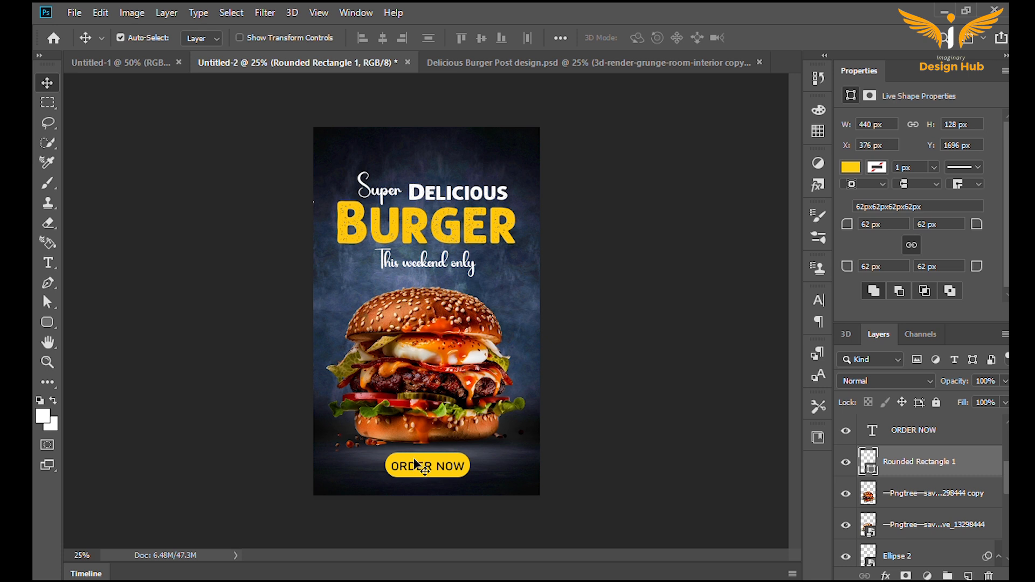
# Duplicate the ORDER NOW text just below the yellow button and recolor the copy white
pyautogui.moveTo(414, 465); pyautogui.dragTo(404, 487)
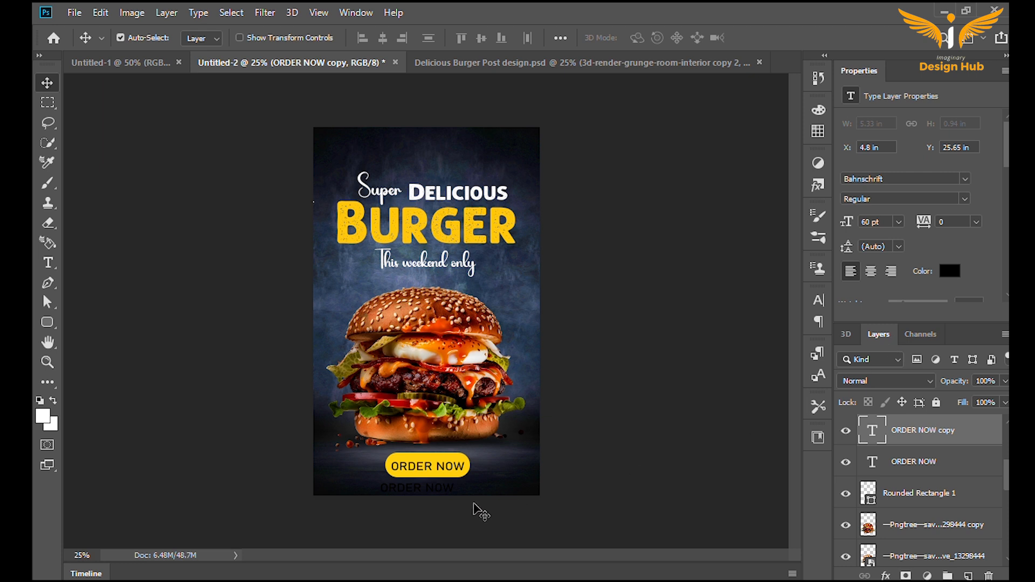
pyautogui.press('i')
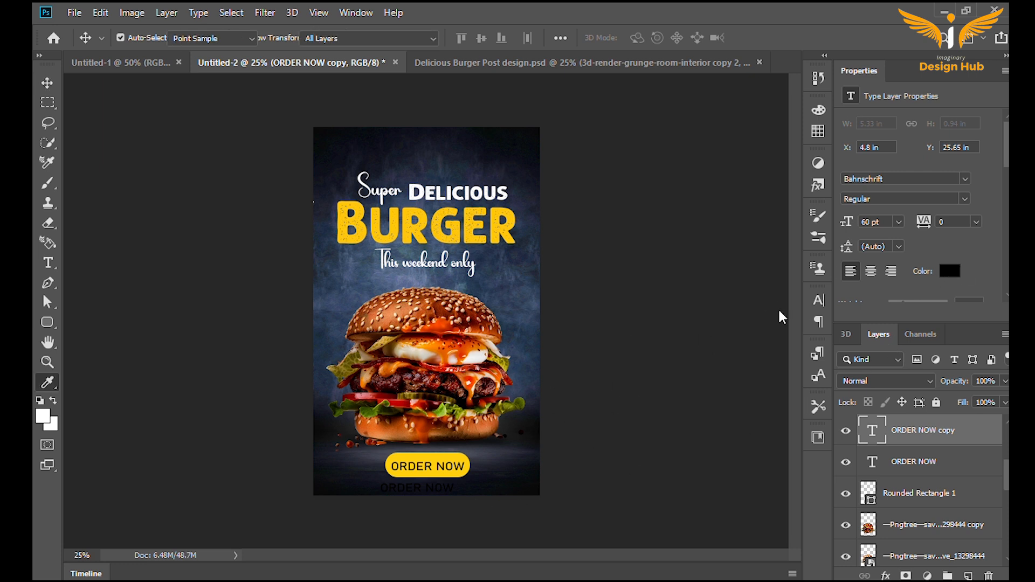
pyautogui.hotkey('alt', 'BackSpace')
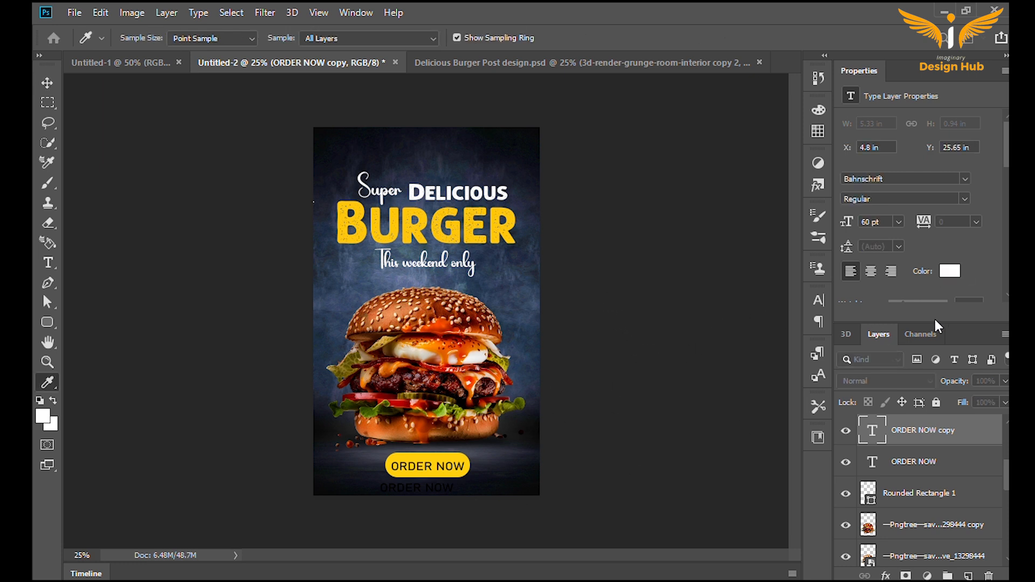
pyautogui.press('v')
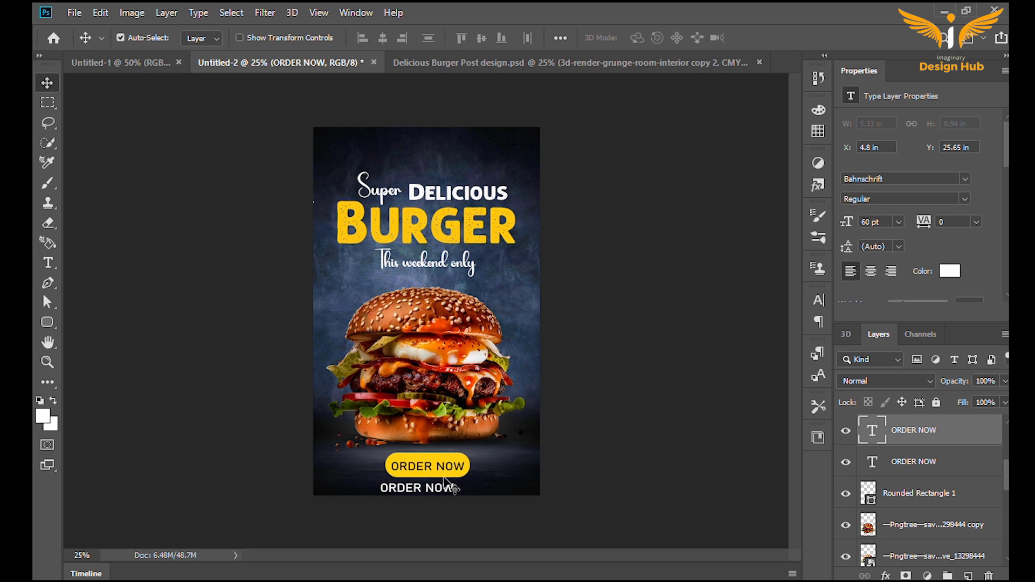
pyautogui.doubleClick(450, 488)
pyautogui.hotkey('ctrl', 'a')
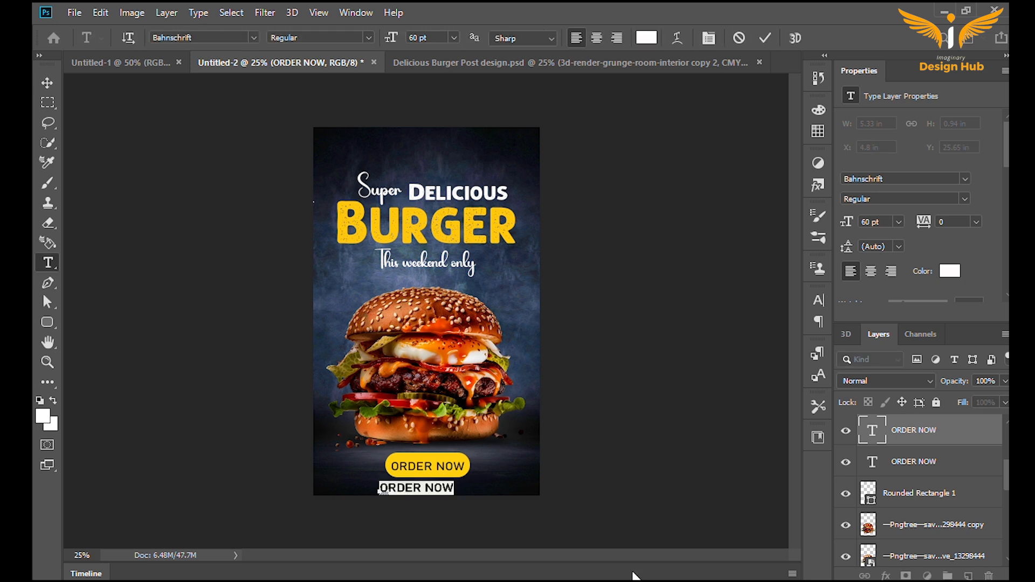
pyautogui.press('BackSpace')
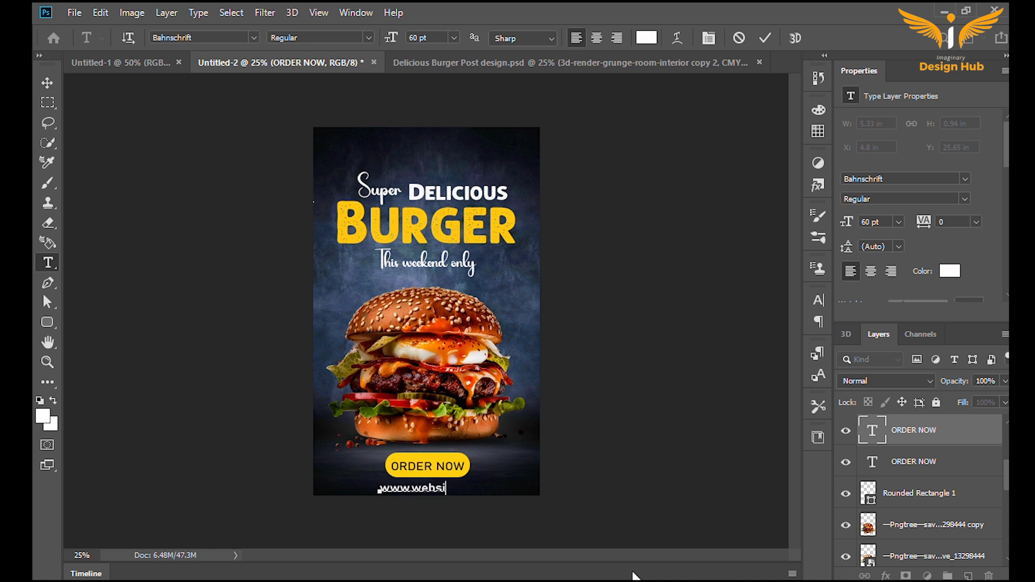
pyautogui.write('www.website.com')
pyautogui.click(47, 82)
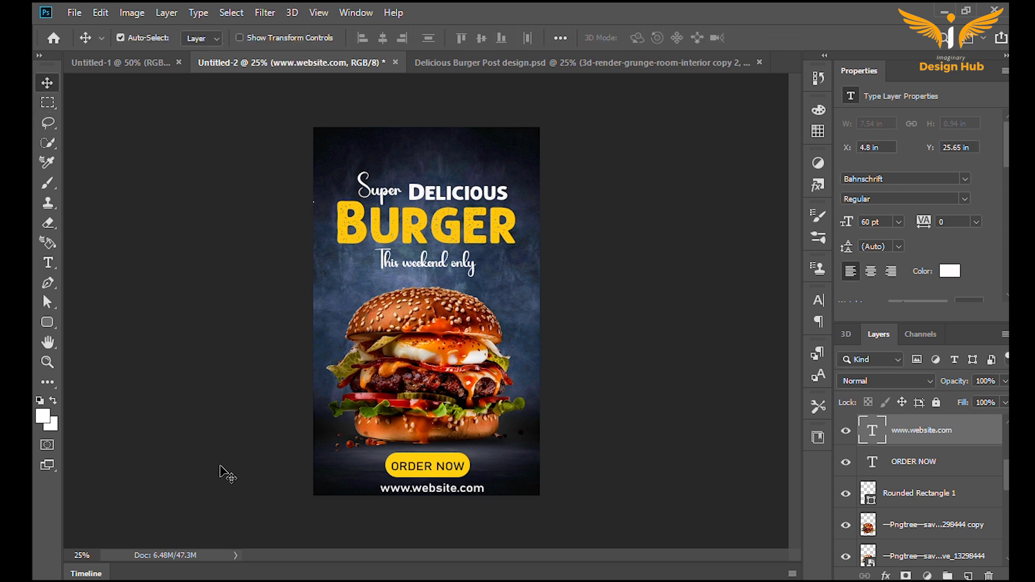
# Nudge the website text up and left to X 4.63 in, Y 25.48 in
pyautogui.press('Up')
pyautogui.press('Up')
pyautogui.press('Up')
pyautogui.press('Left')
pyautogui.press('Left')
pyautogui.press('Left')
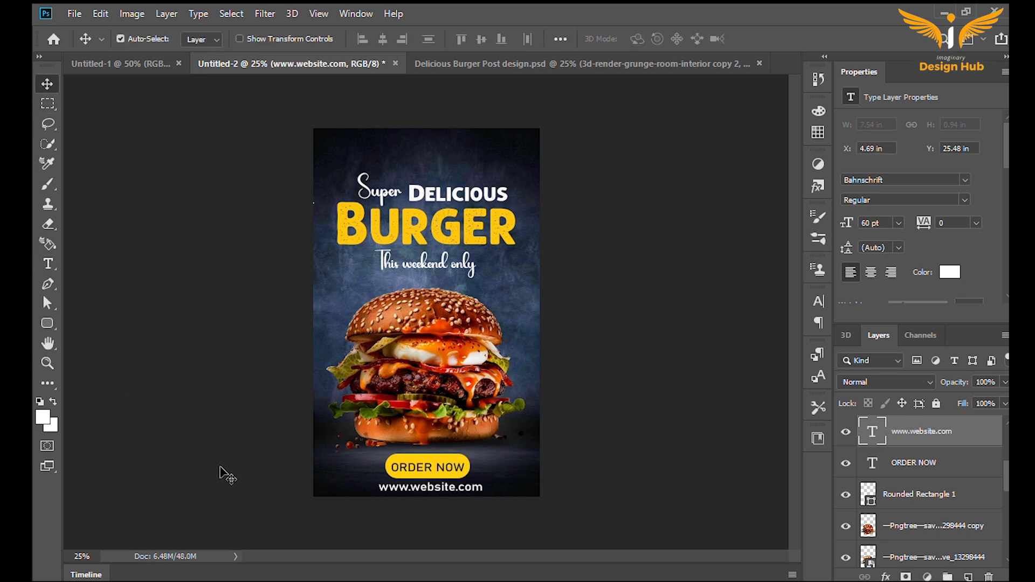
pyautogui.press('Left')
pyautogui.press('Left')
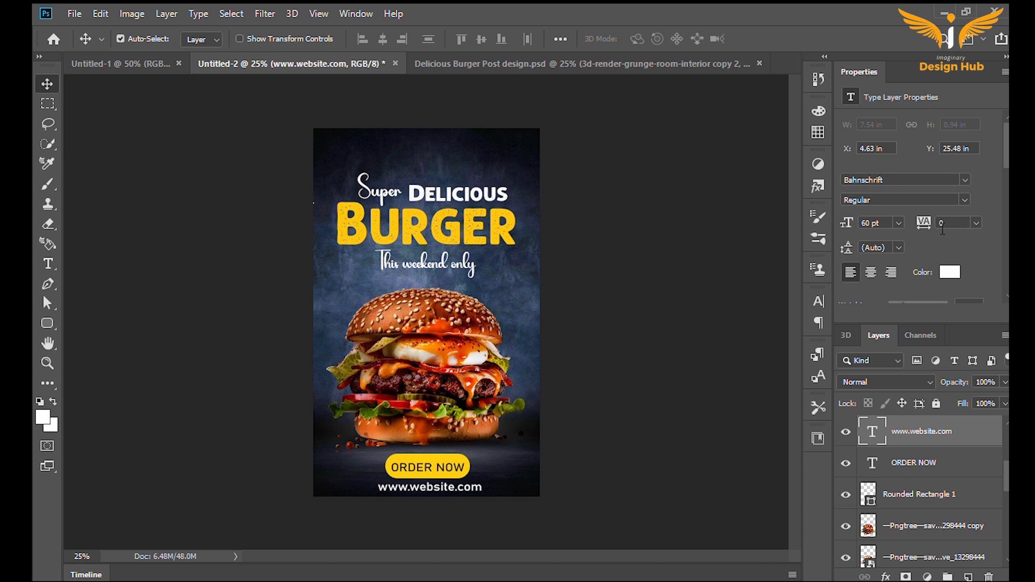
# Reduce the website text to 48 pt and center it below the button at X 5.3 in, Y 25.56 in
pyautogui.click(875, 390)
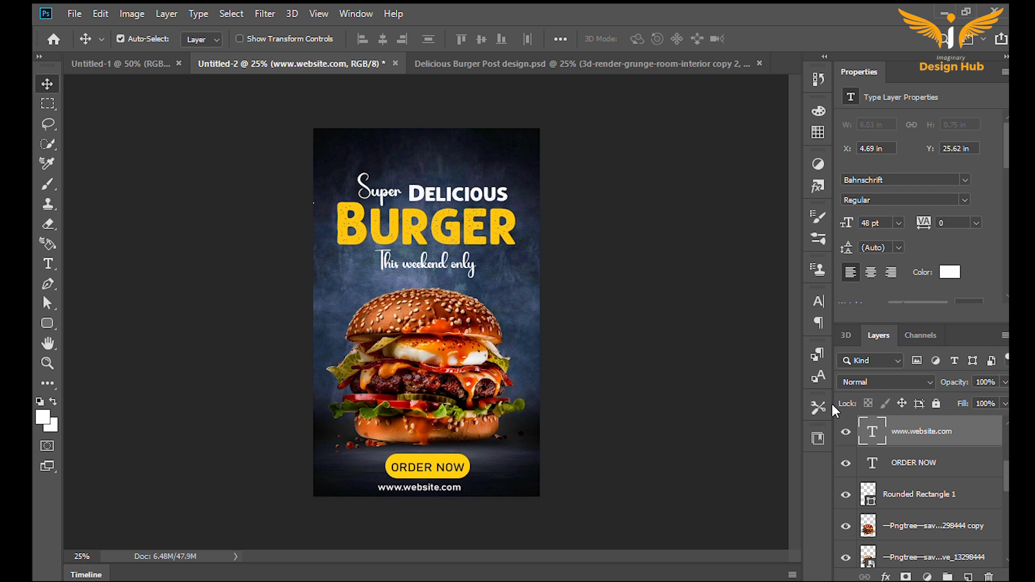
pyautogui.press('Right')
pyautogui.press('Right')
pyautogui.press('Right')
pyautogui.press('Right')
pyautogui.press('Right')
pyautogui.press('Right')
pyautogui.press('Right')
pyautogui.press('Right')
pyautogui.press('Right')
pyautogui.press('Up')
pyautogui.press('Right')
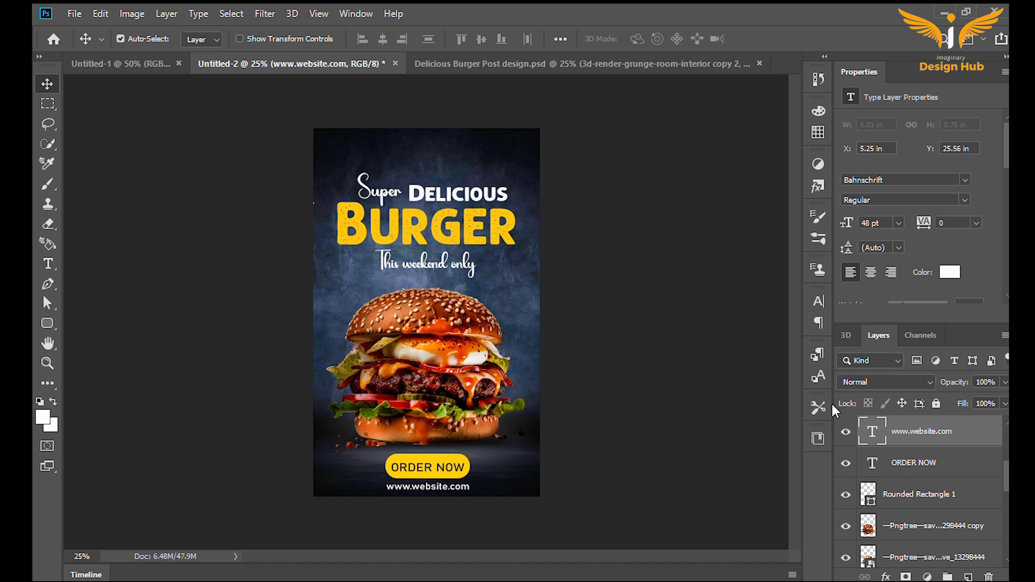
pyautogui.press('Right')
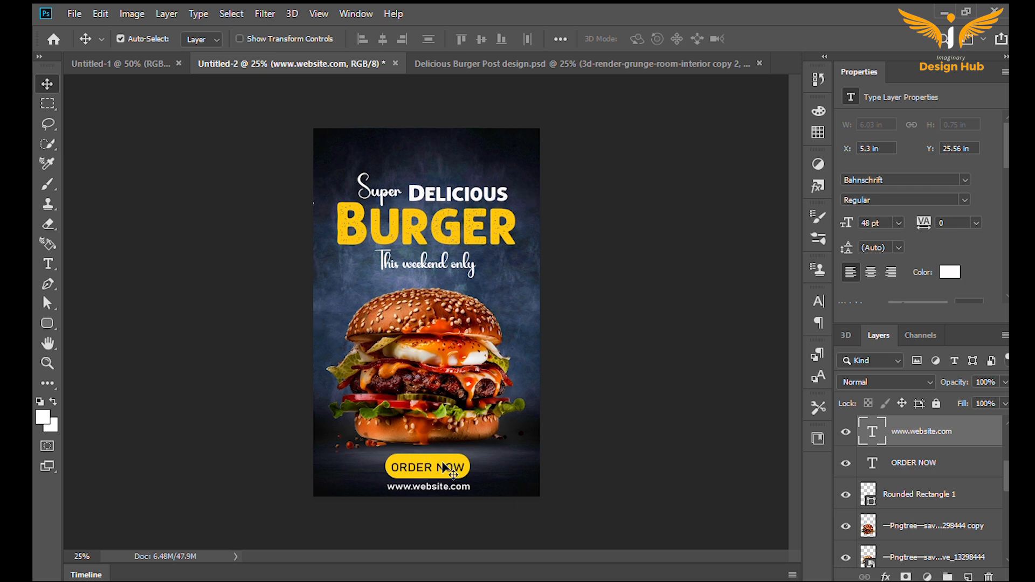
# Duplicate the ORDER NOW text into the poster's upper-left corner and recolor the copy white
pyautogui.moveTo(443, 468); pyautogui.dragTo(378, 145)
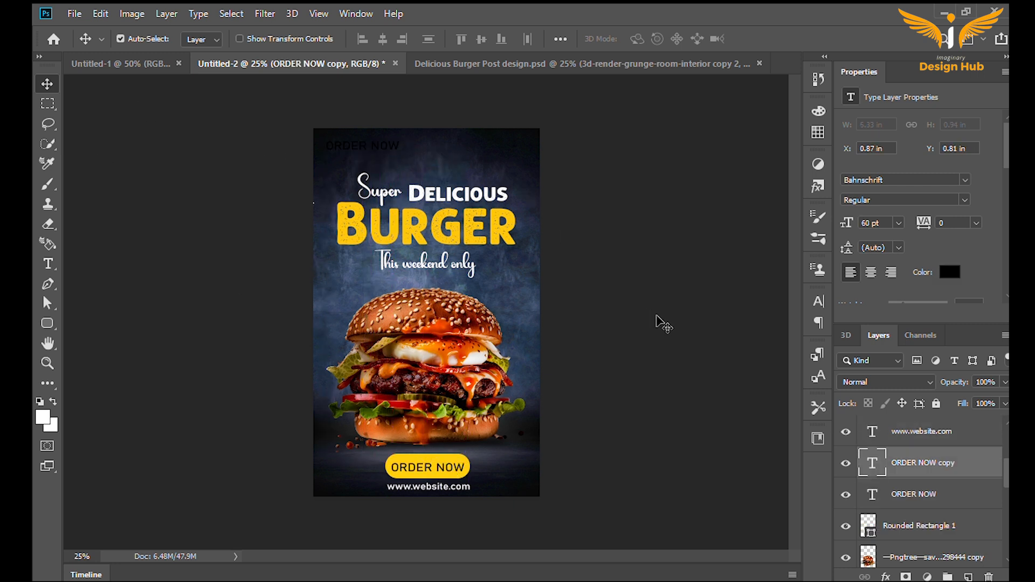
pyautogui.click(949, 272)
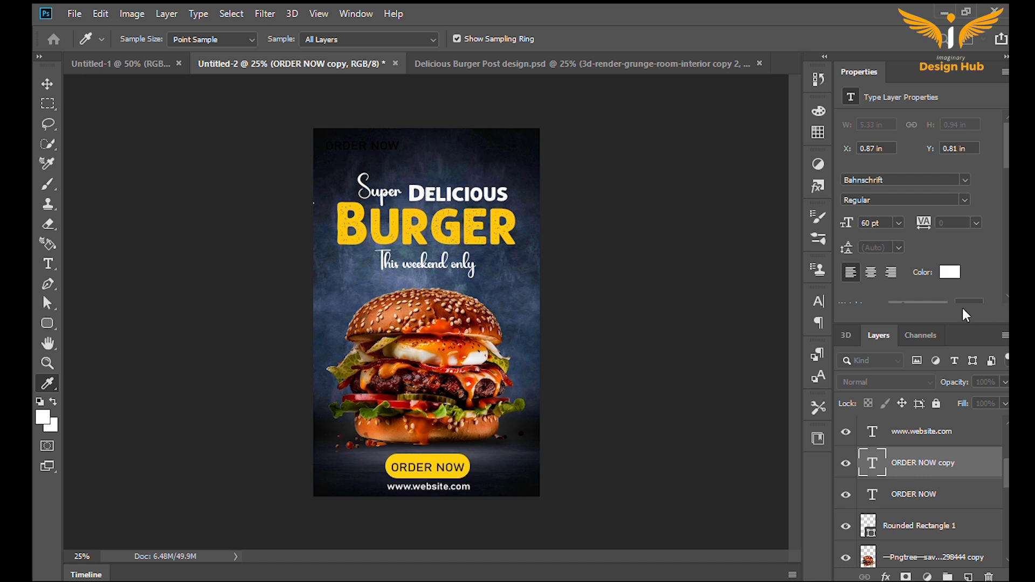
pyautogui.press('Return')
# Change the corner text to "LOGO" in the Balbeer Rustic font and nudge it to X 0.76 in, Y 0.77 in
pyautogui.doubleClick(380, 145)
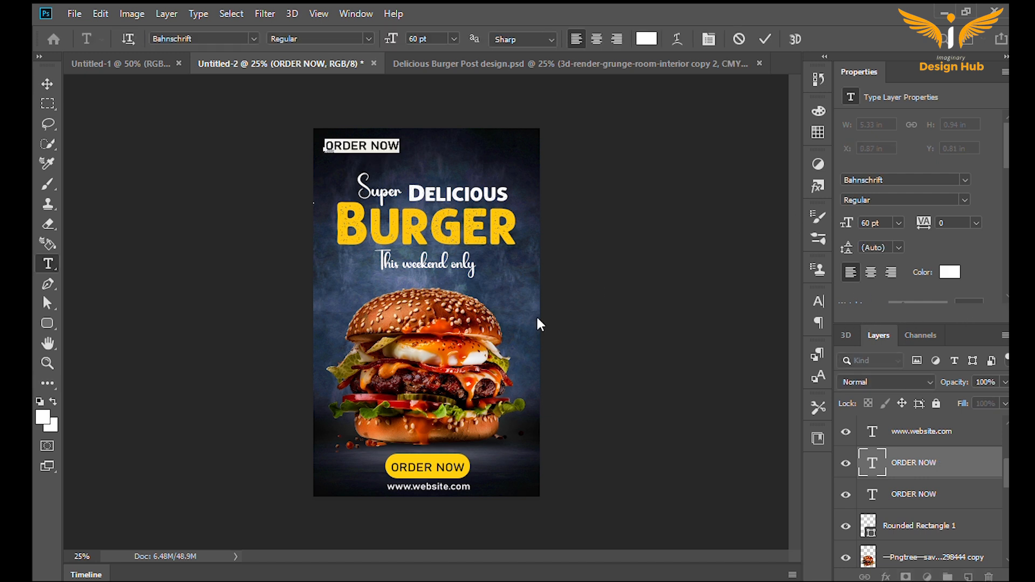
pyautogui.press('BackSpace')
pyautogui.write('LOGO')
pyautogui.hotkey('ctrl', 'Return')
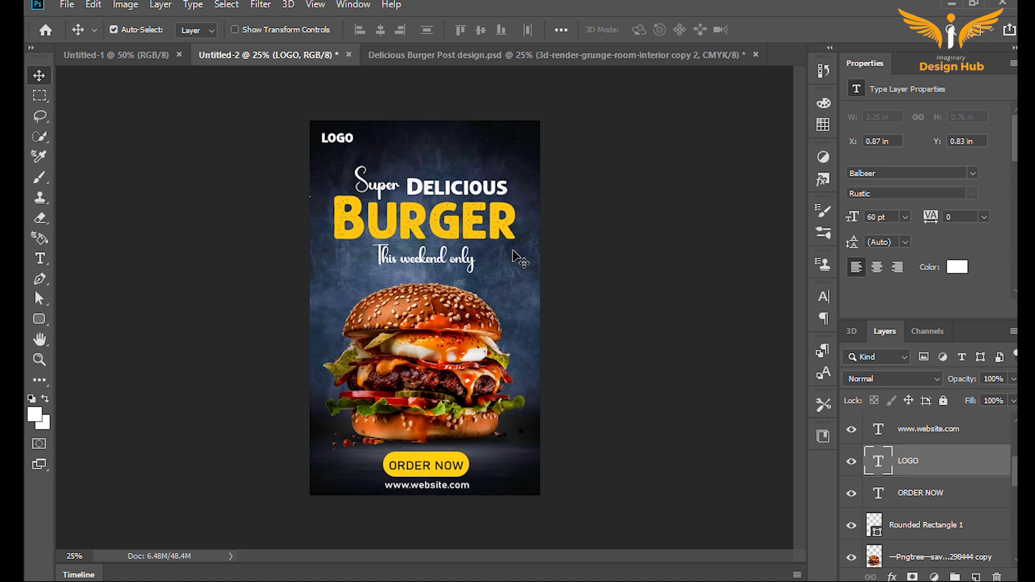
pyautogui.press('Up')
pyautogui.press('Left')
pyautogui.press('Left')
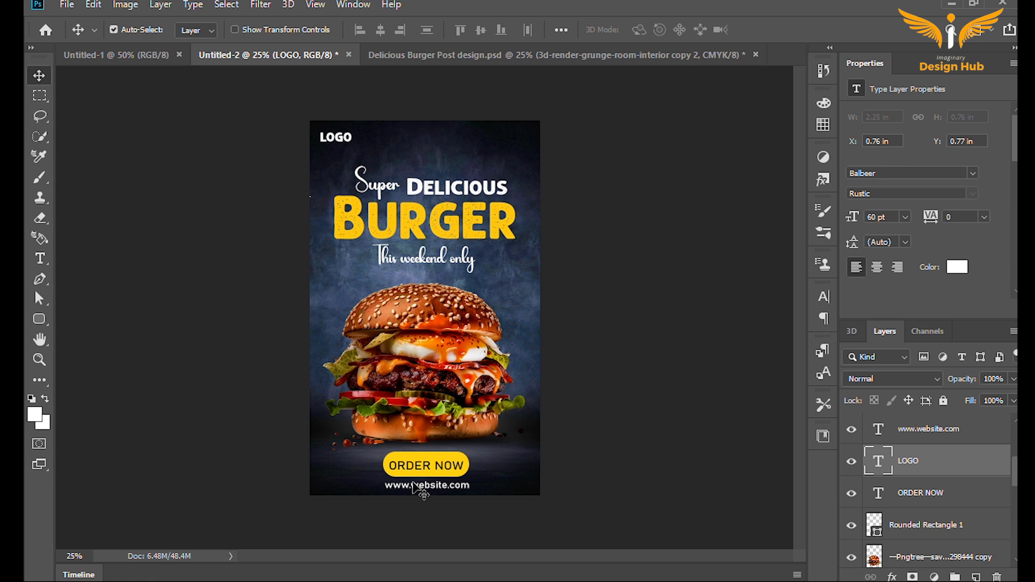
# Duplicate the website text directly below LOGO and change the copy's wording to "Tagline here"
pyautogui.moveTo(418, 487); pyautogui.dragTo(350, 151)
pyautogui.click(403, 156)
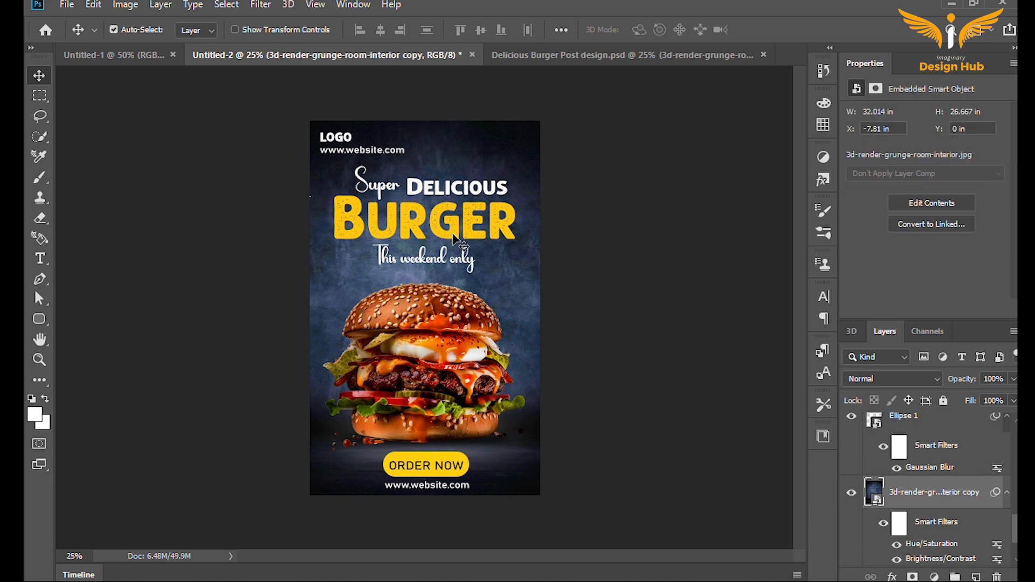
pyautogui.click(390, 147)
pyautogui.press('t')
pyautogui.click(393, 154)
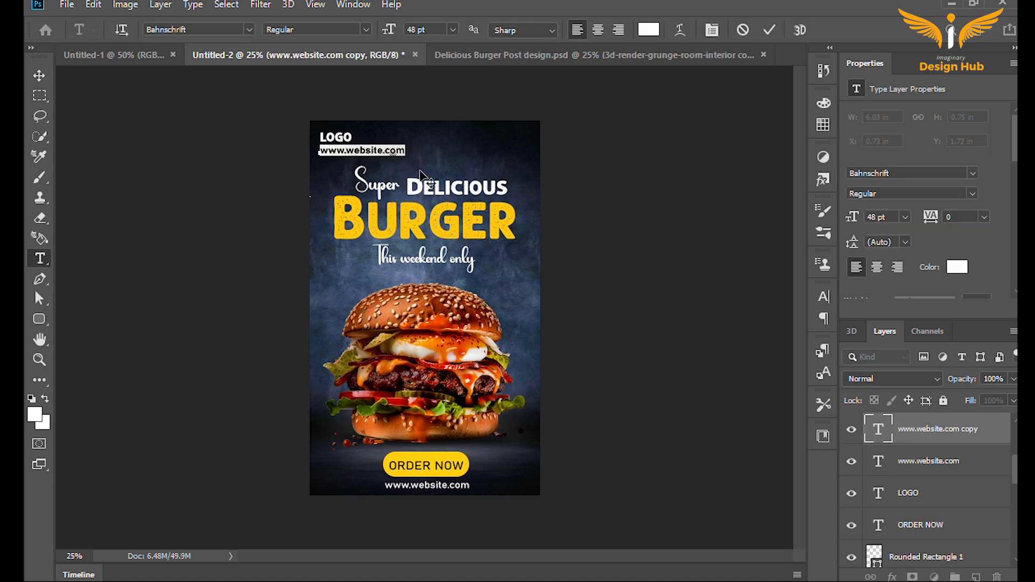
pyautogui.press('BackSpace')
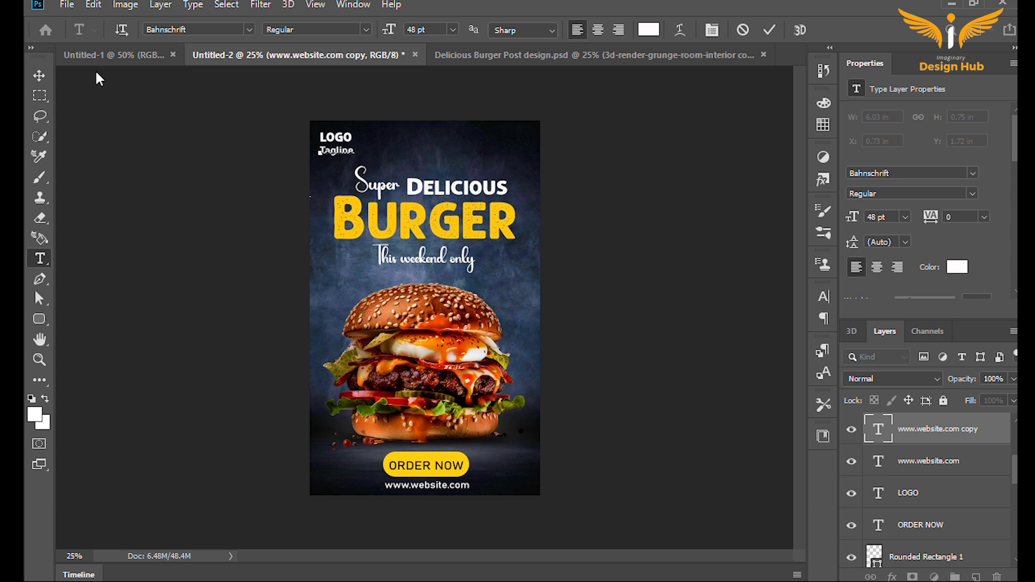
pyautogui.write('Tagline b')
pyautogui.click(34, 71)
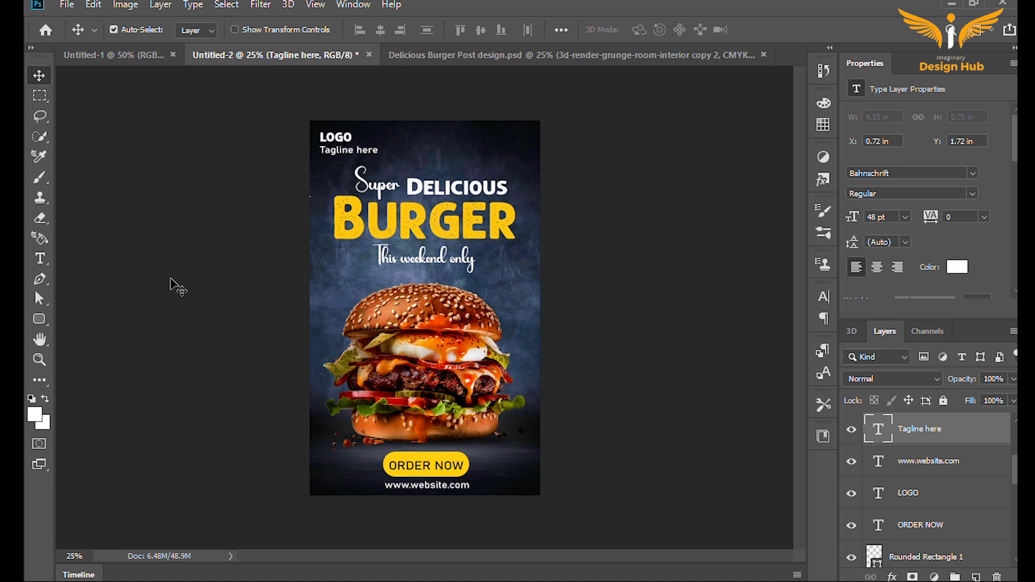
# Nudge the "Tagline here" text upward, closer to LOGO
pyautogui.press('Up')
pyautogui.press('Up')
pyautogui.press('Up')
pyautogui.press('Up')
pyautogui.press('Up')
pyautogui.press('Up')
pyautogui.press('Up')
pyautogui.press('Up')
pyautogui.press('Up')
pyautogui.press('Up')
# Duplicate the top burger image layer, set the copy's blend mode to Screen and lower its opacity
pyautogui.click(940, 519)
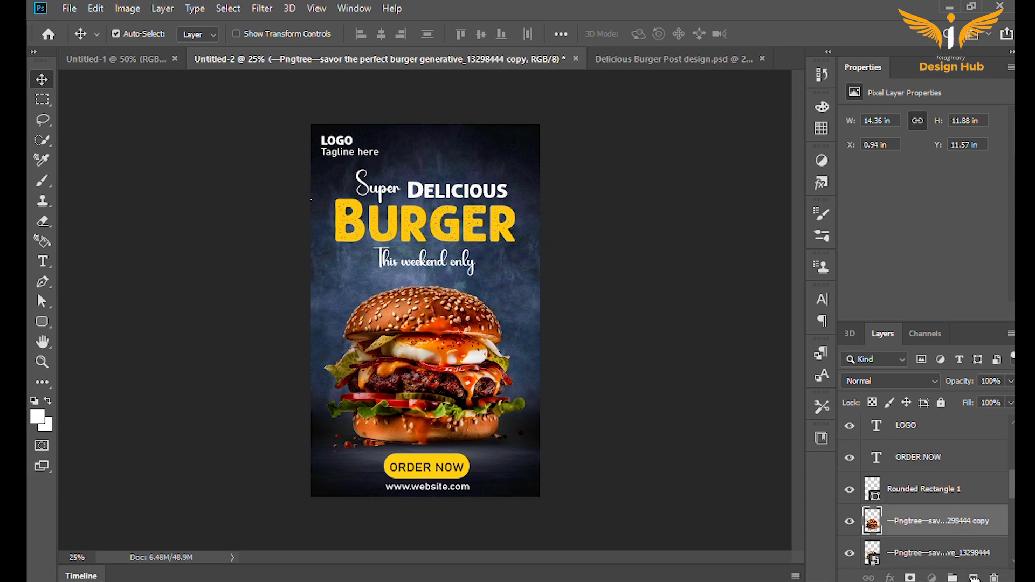
pyautogui.hotkey('ctrl', 'j')
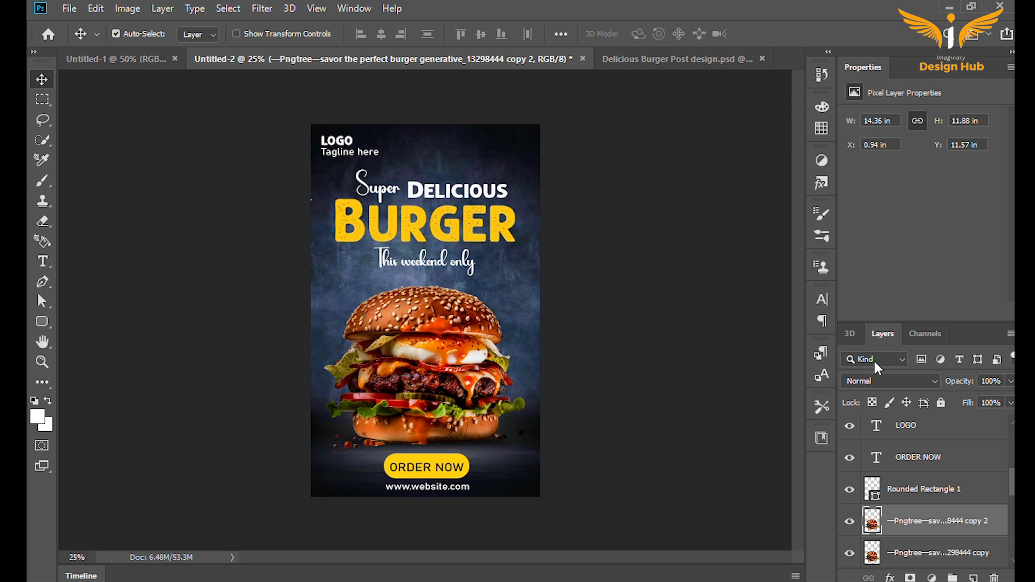
pyautogui.click(882, 381)
pyautogui.click(852, 319)
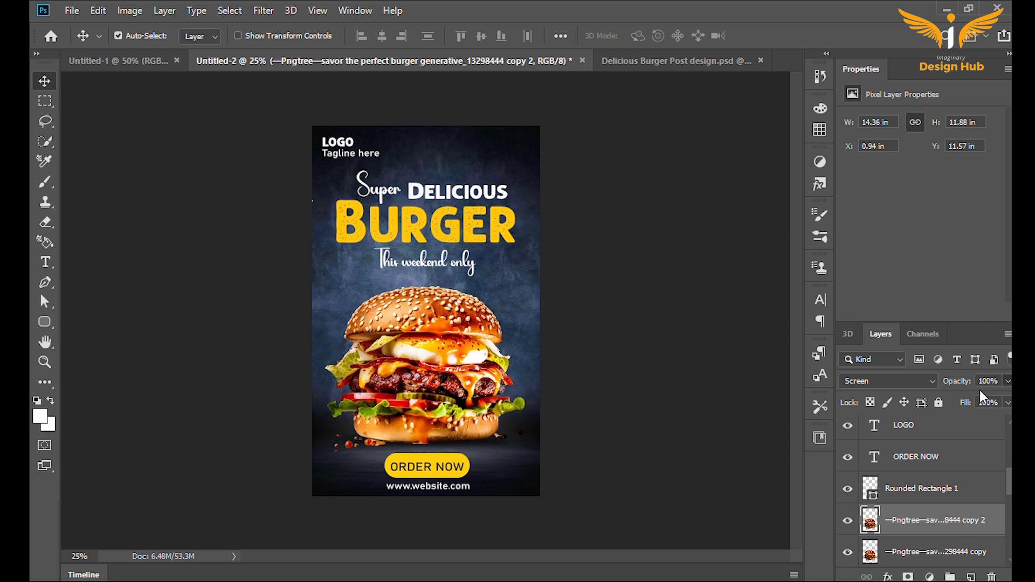
pyautogui.moveTo(980, 391); pyautogui.dragTo(957, 392)
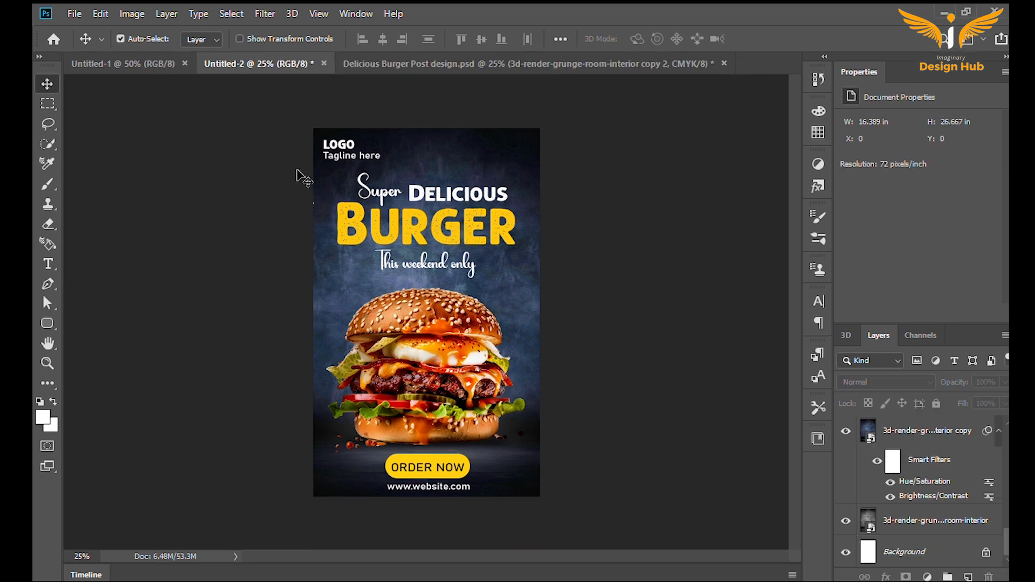
# Examine the burger bun and the background texture below "This weekend only" up close, and return to the whole poster
pyautogui.press('z')
pyautogui.click(403, 283)
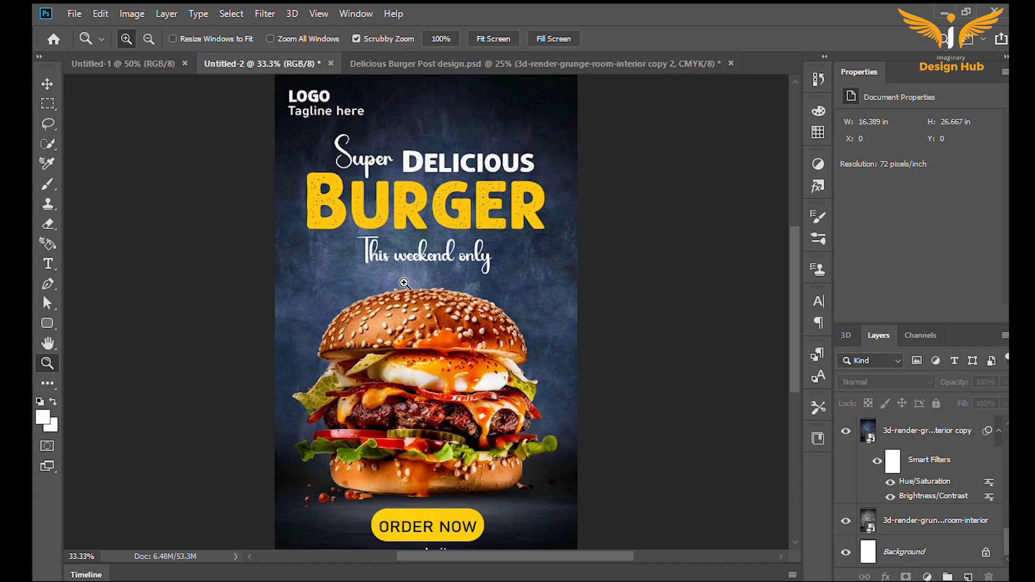
pyautogui.click(404, 283)
pyautogui.click(404, 283)
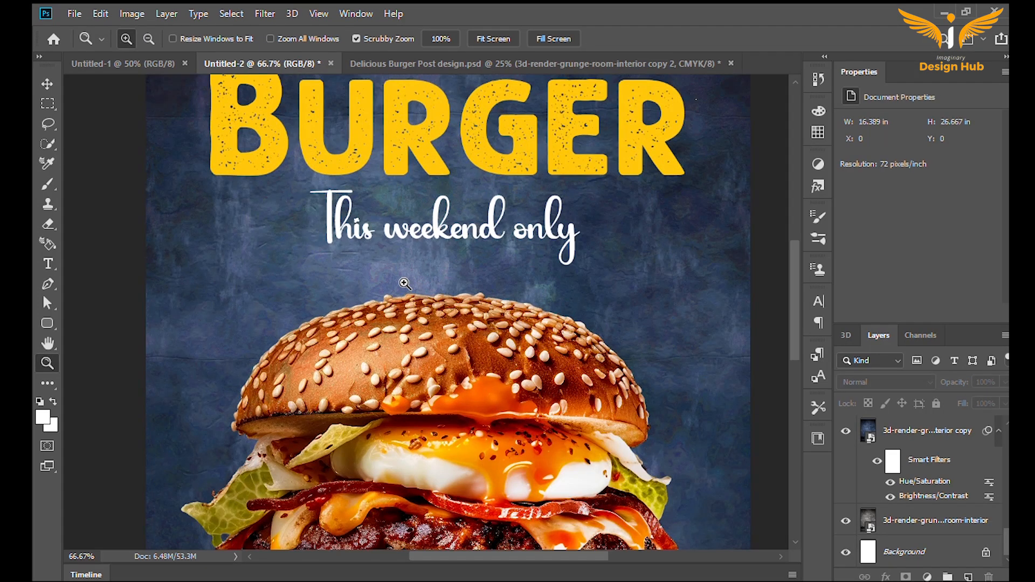
pyautogui.click(404, 283)
pyautogui.click(404, 283)
pyautogui.press('v')
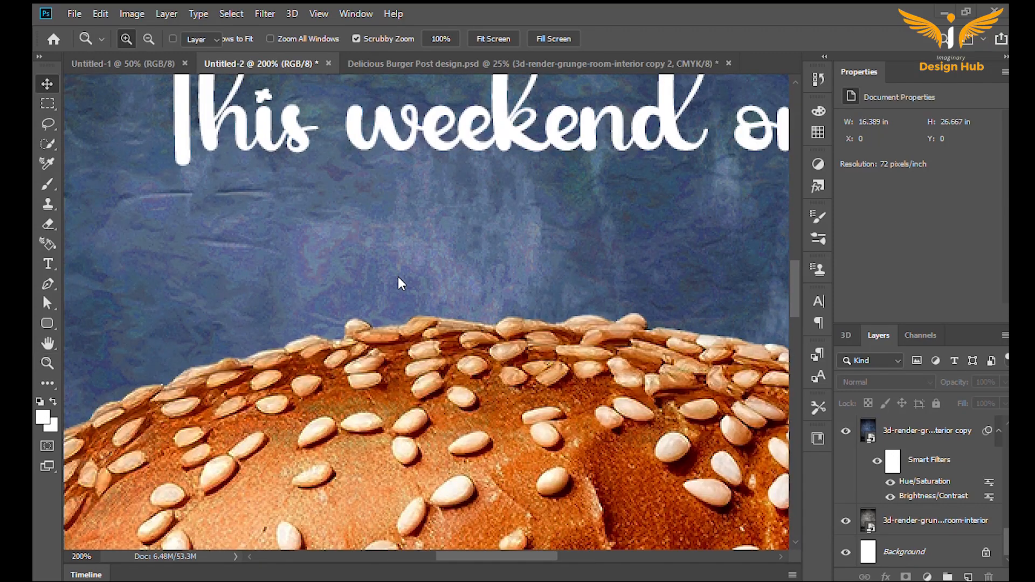
pyautogui.press('z')
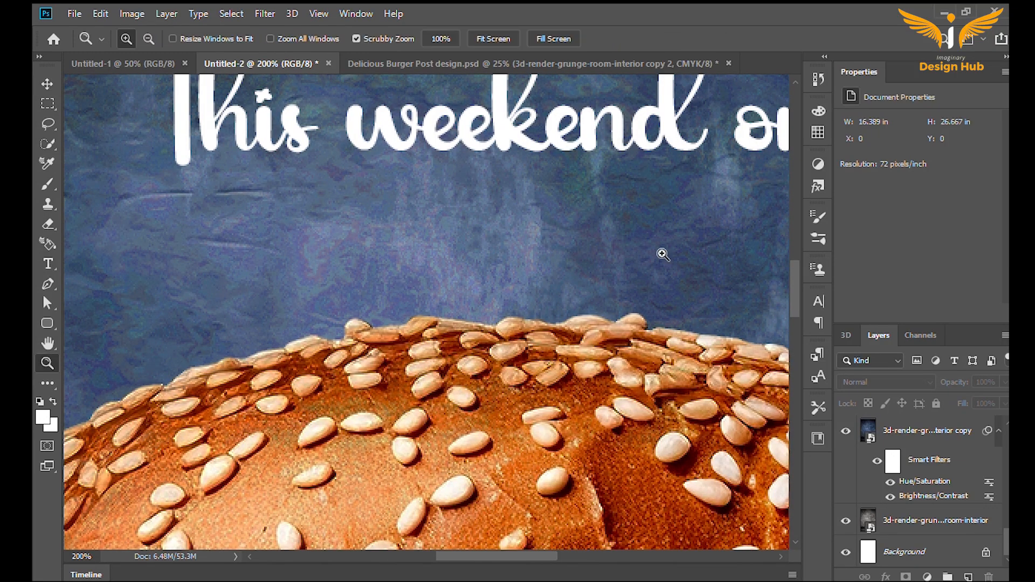
pyautogui.keyDown('alt'); pyautogui.click(662, 254); pyautogui.keyUp('alt')
pyautogui.keyDown('alt'); pyautogui.click(663, 254); pyautogui.keyUp('alt')
pyautogui.keyDown('alt'); pyautogui.click(663, 254); pyautogui.keyUp('alt')
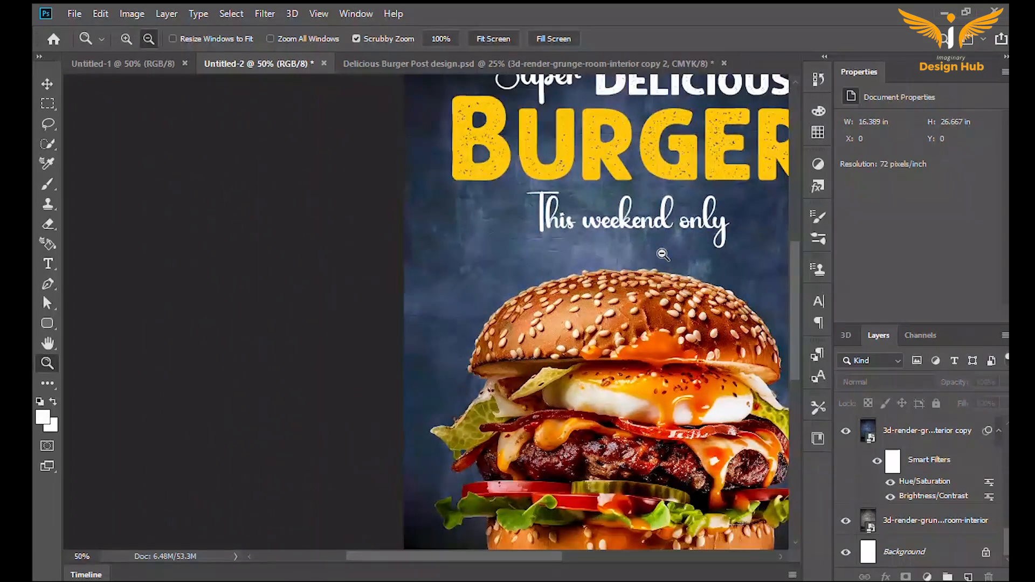
pyautogui.keyDown('alt'); pyautogui.click(663, 254); pyautogui.keyUp('alt')
pyautogui.keyDown('alt'); pyautogui.click(662, 254); pyautogui.keyUp('alt')
pyautogui.press('v')
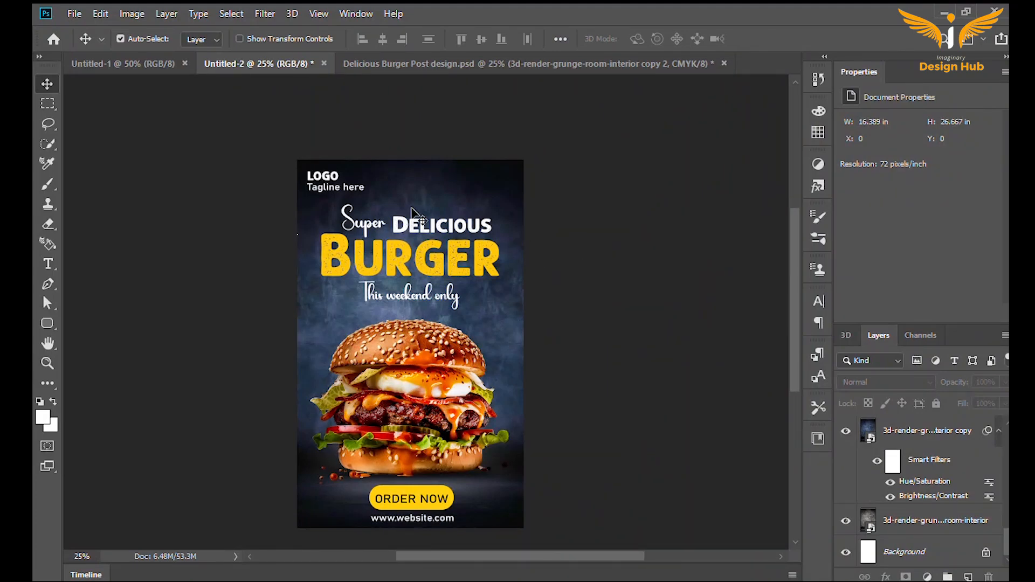